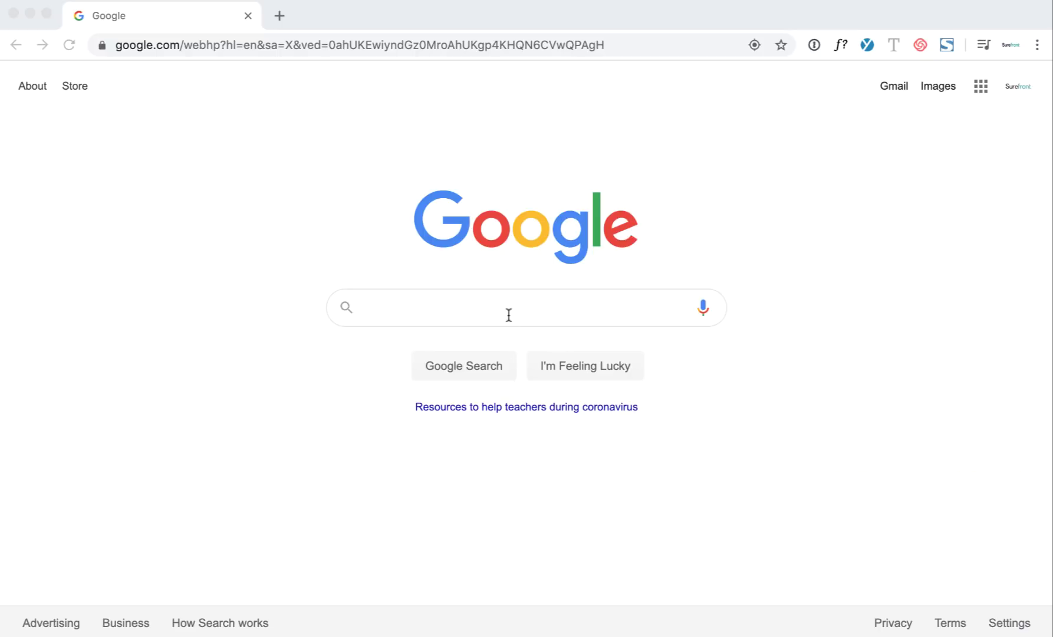
- Search Google for 'sba eidl' and choose the SBA disaster loan result
{"action": "left_click", "coordinate": [508, 315]}
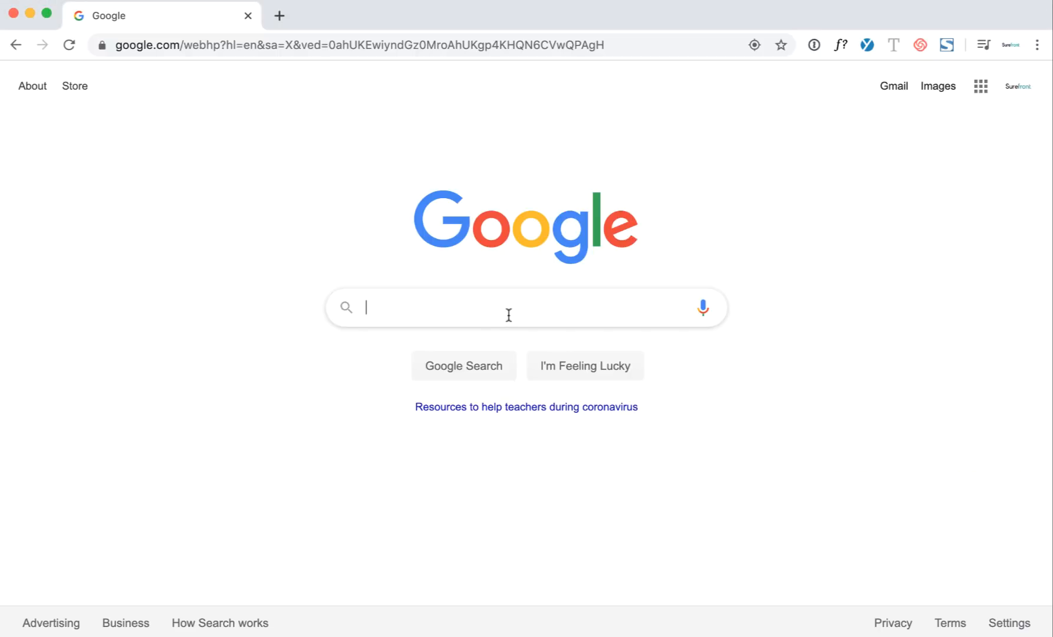
{"action": "type", "text": "sba eidl"}
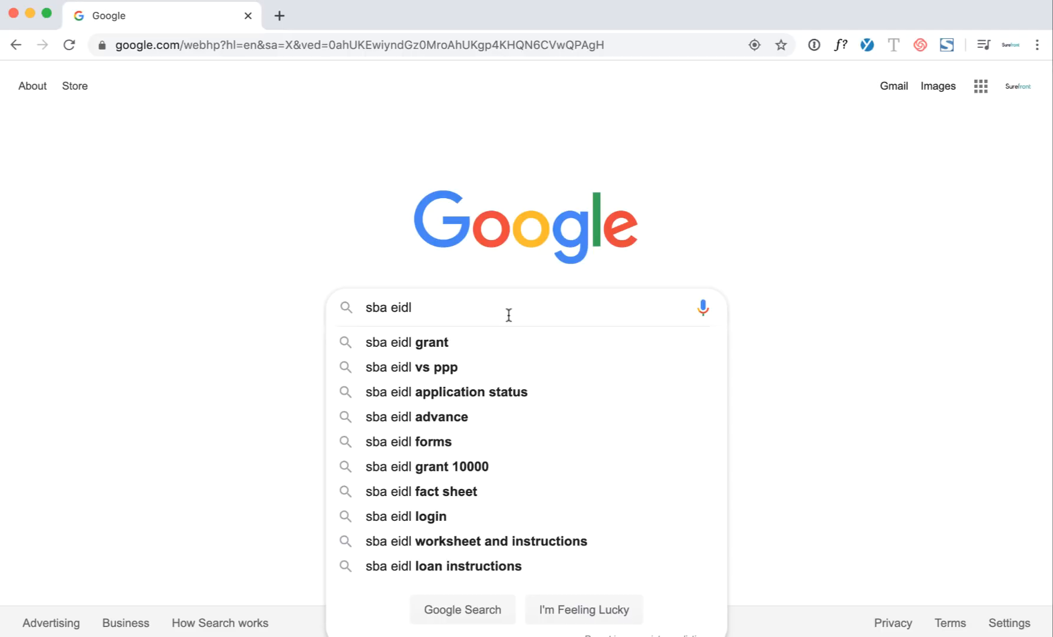
{"action": "key", "text": "Return"}
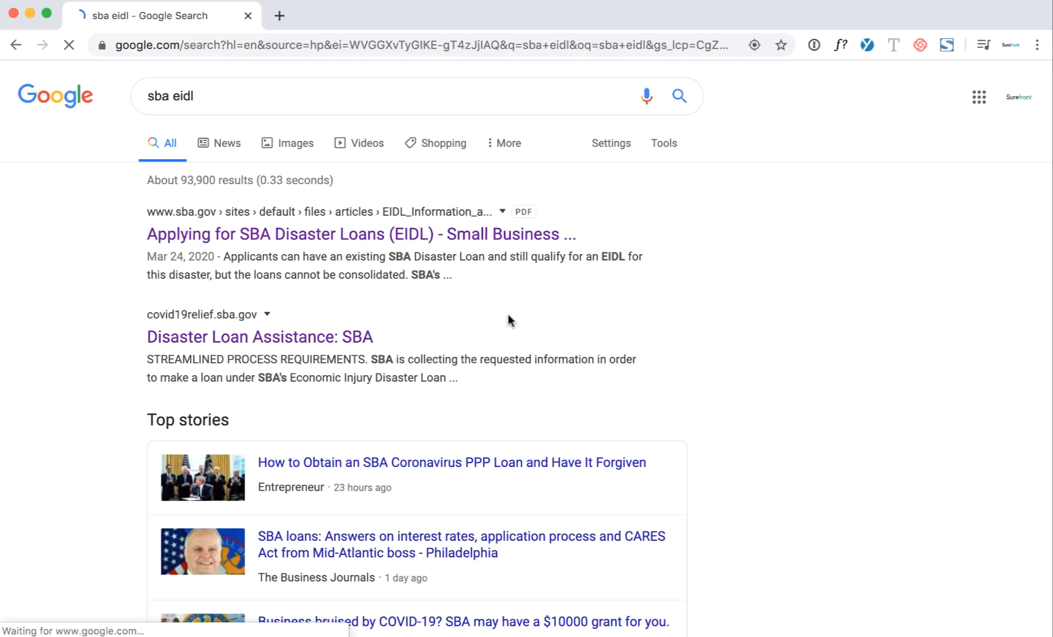
{"action": "left_click", "coordinate": [237, 348]}
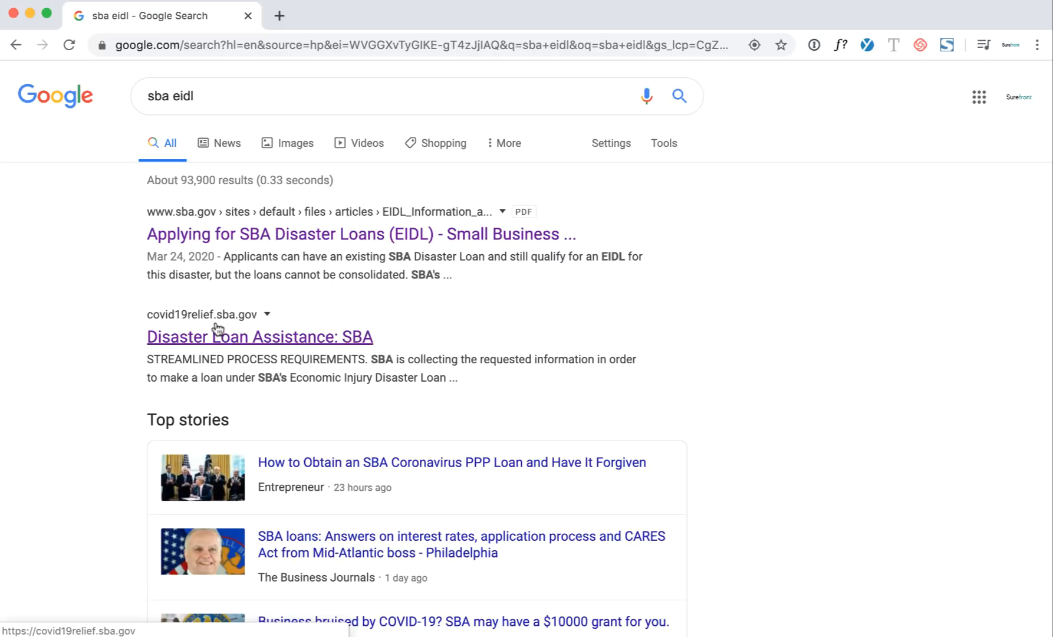
- Open the covid19relief.sba.gov Disaster Loan Assistance result
{"action": "left_click", "coordinate": [247, 337]}
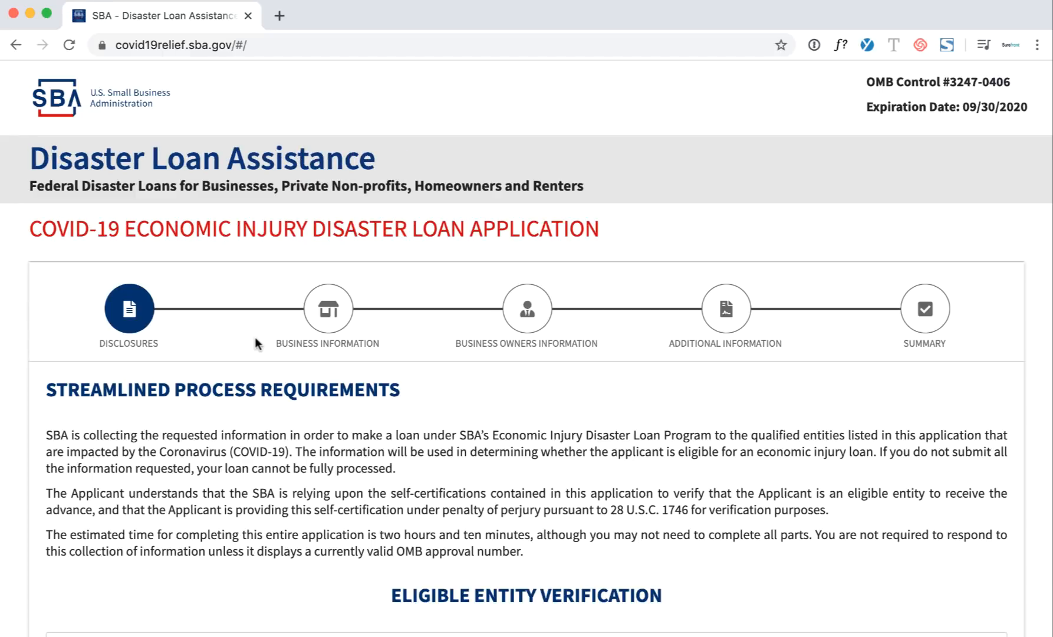
{"action": "scroll", "coordinate": [255, 337], "scroll_direction": "down", "scroll_amount": 3}
{"action": "scroll", "coordinate": [256, 337], "scroll_direction": "down", "scroll_amount": 3}
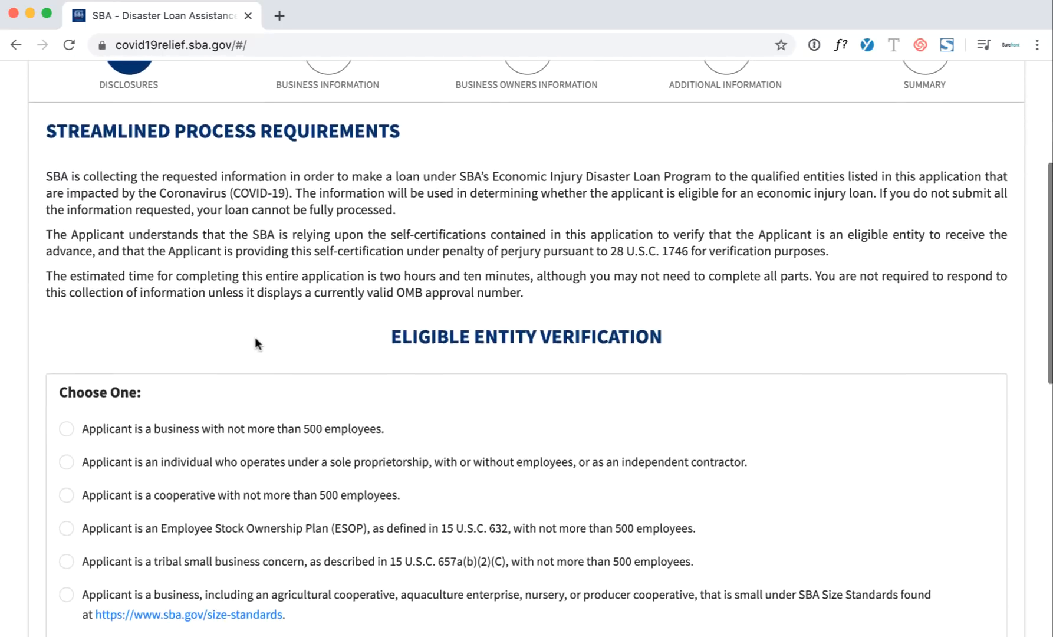
{"action": "scroll", "coordinate": [255, 337], "scroll_direction": "down", "scroll_amount": 3}
{"action": "scroll", "coordinate": [255, 337], "scroll_direction": "down", "scroll_amount": 3}
{"action": "scroll", "coordinate": [255, 337], "scroll_direction": "up", "scroll_amount": 5}
{"action": "scroll", "coordinate": [255, 337], "scroll_direction": "up", "scroll_amount": 3}
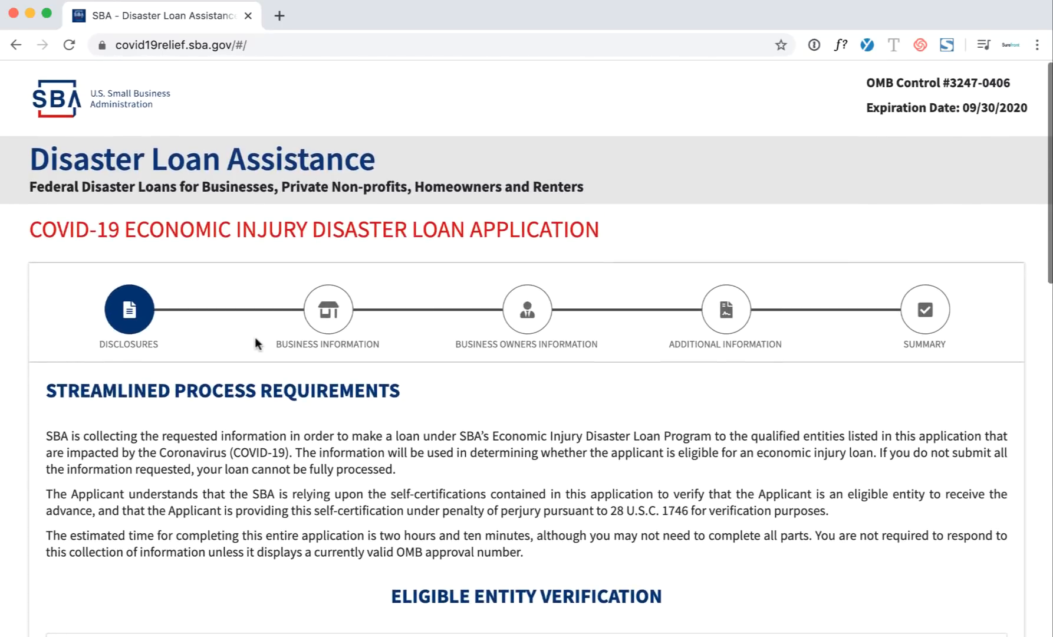
{"action": "scroll", "coordinate": [255, 336], "scroll_direction": "down", "scroll_amount": 2}
{"action": "scroll", "coordinate": [255, 337], "scroll_direction": "down", "scroll_amount": 4}
{"action": "scroll", "coordinate": [255, 337], "scroll_direction": "down", "scroll_amount": 1}
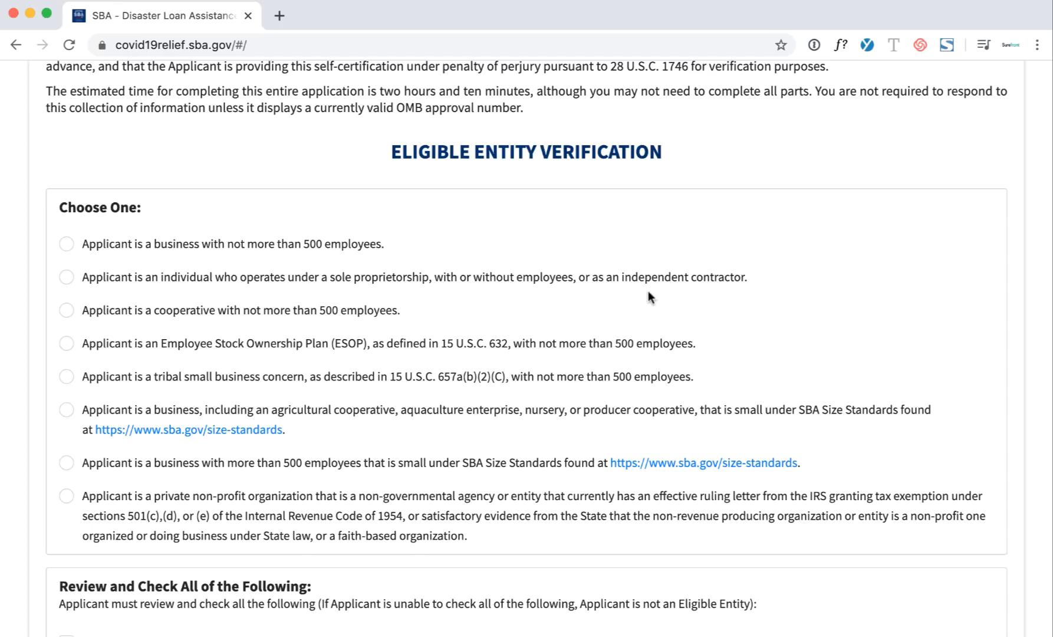
{"action": "scroll", "coordinate": [648, 290], "scroll_direction": "down", "scroll_amount": 3}
{"action": "scroll", "coordinate": [649, 291], "scroll_direction": "down", "scroll_amount": 2}
{"action": "scroll", "coordinate": [648, 290], "scroll_direction": "up", "scroll_amount": 2}
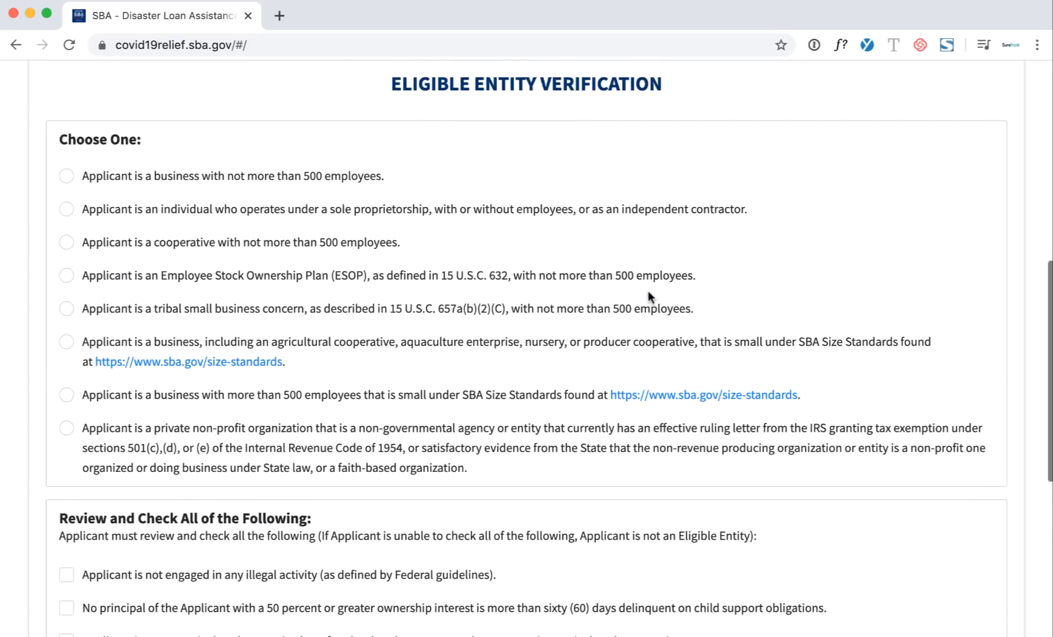
- Declare the applicant a business with not more than 500 employees
{"action": "left_click", "coordinate": [68, 176]}
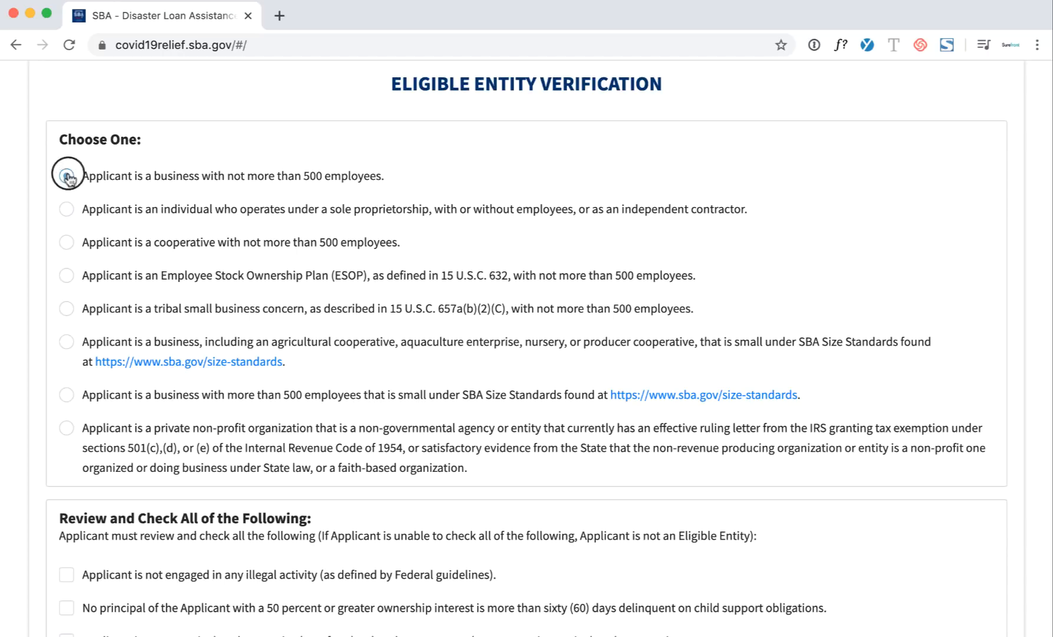
{"action": "scroll", "coordinate": [221, 273], "scroll_direction": "down", "scroll_amount": 3}
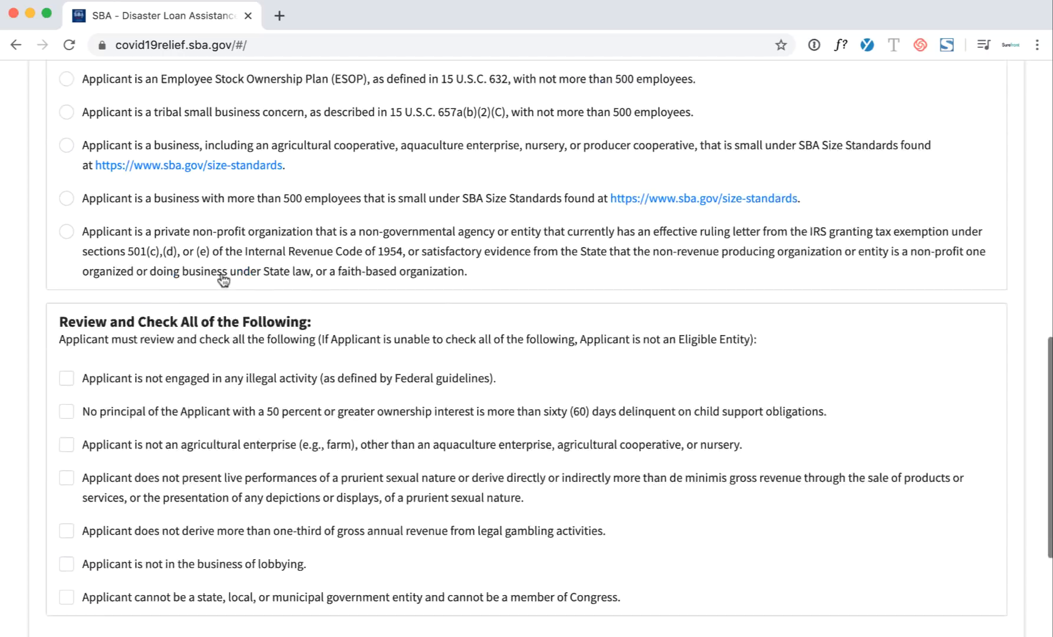
{"action": "scroll", "coordinate": [222, 273], "scroll_direction": "down", "scroll_amount": 2}
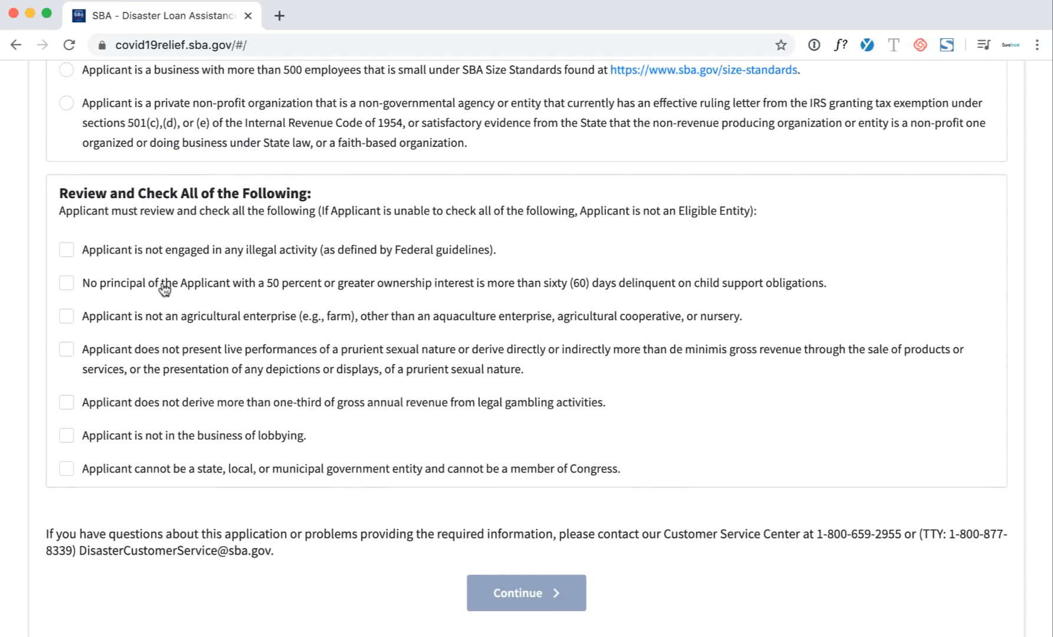
- Check all seven eligibility certifications (illegal activity, child support, agriculture, prurient, gambling, lobbying, government)
{"action": "left_click", "coordinate": [67, 249]}
{"action": "left_click", "coordinate": [69, 283]}
{"action": "left_click", "coordinate": [67, 316]}
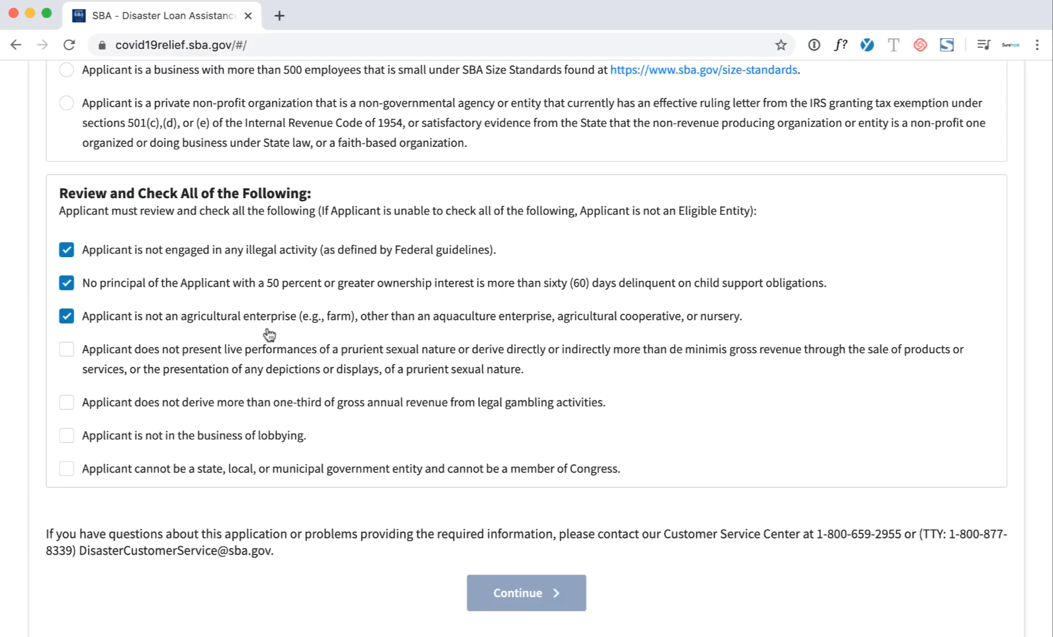
{"action": "left_click", "coordinate": [66, 349]}
{"action": "left_click", "coordinate": [66, 404]}
{"action": "left_click", "coordinate": [66, 435]}
{"action": "left_click", "coordinate": [66, 468]}
{"action": "scroll", "coordinate": [136, 476], "scroll_direction": "down", "scroll_amount": 1}
{"action": "scroll", "coordinate": [135, 476], "scroll_direction": "down", "scroll_amount": 1}
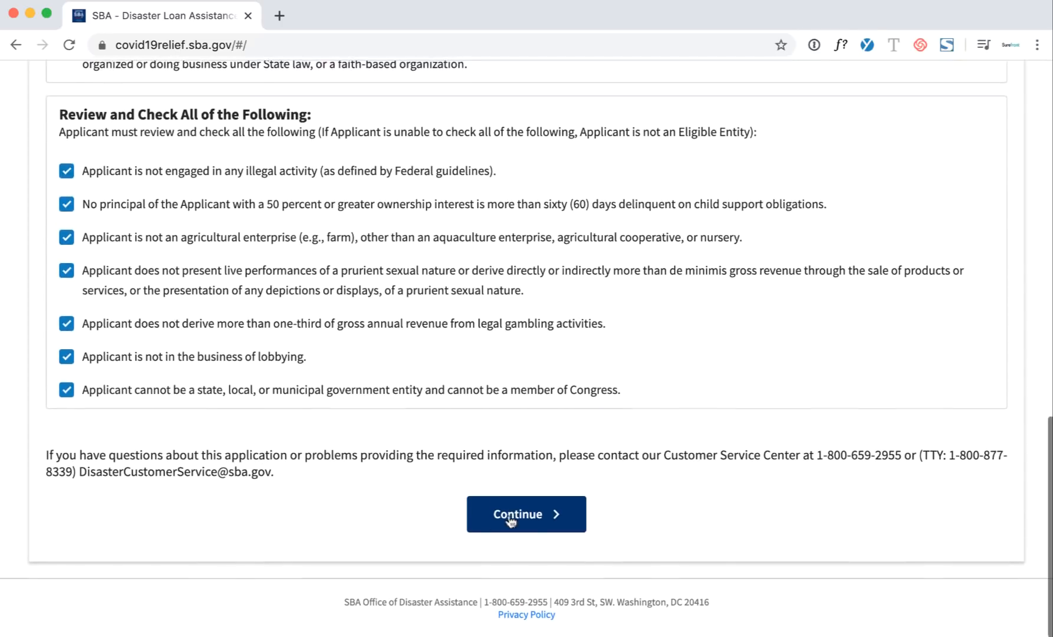
- Continue to Business Information and enter legal name My Business, trade name Great Business, EIN 99-9999999
{"action": "left_click", "coordinate": [560, 519]}
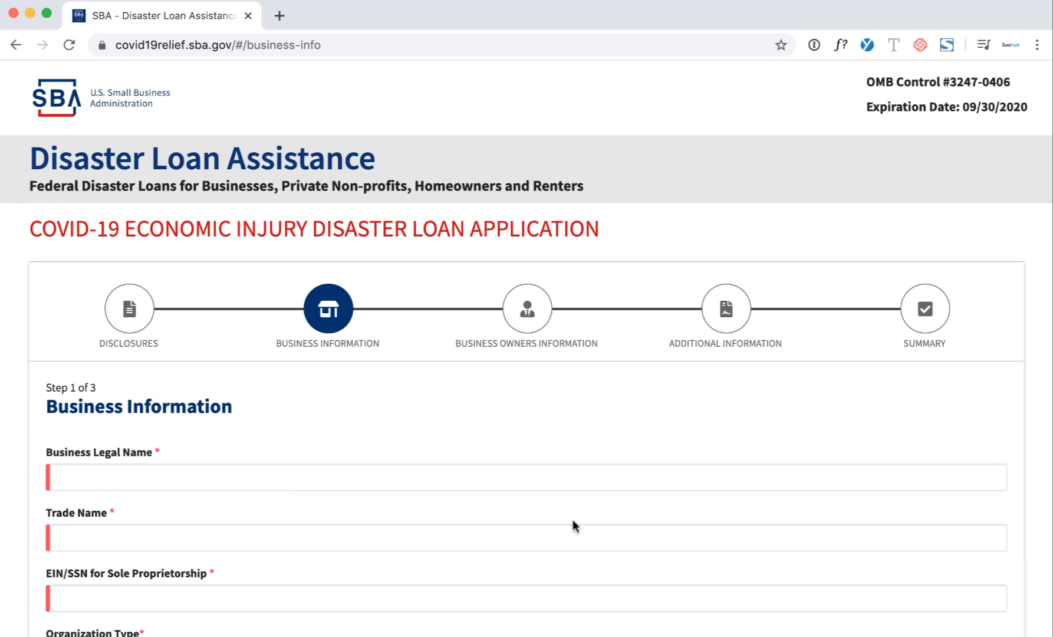
{"action": "scroll", "coordinate": [573, 519], "scroll_direction": "down", "scroll_amount": 5}
{"action": "scroll", "coordinate": [575, 515], "scroll_direction": "down", "scroll_amount": 2}
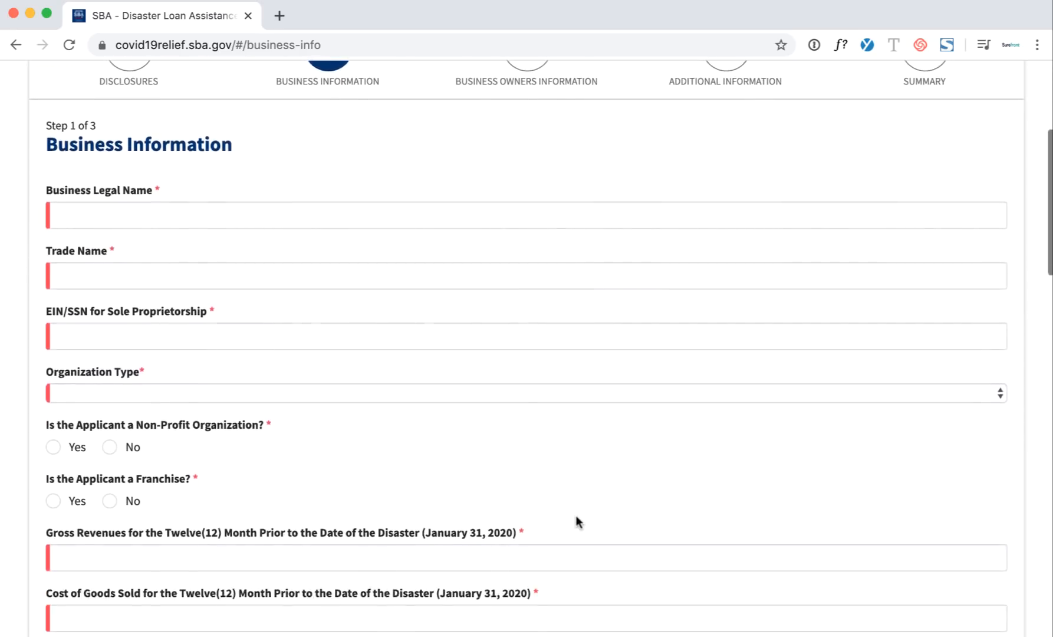
{"action": "left_click", "coordinate": [346, 216]}
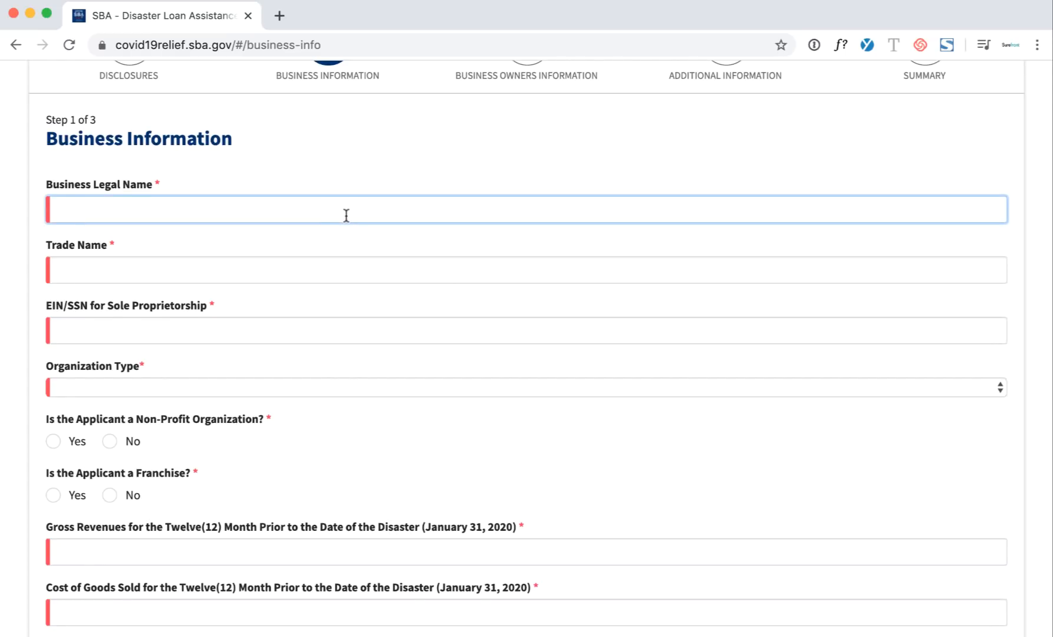
{"action": "type", "text": "My Busines"}
{"action": "type", "text": "s"}
{"action": "key", "text": "Tab"}
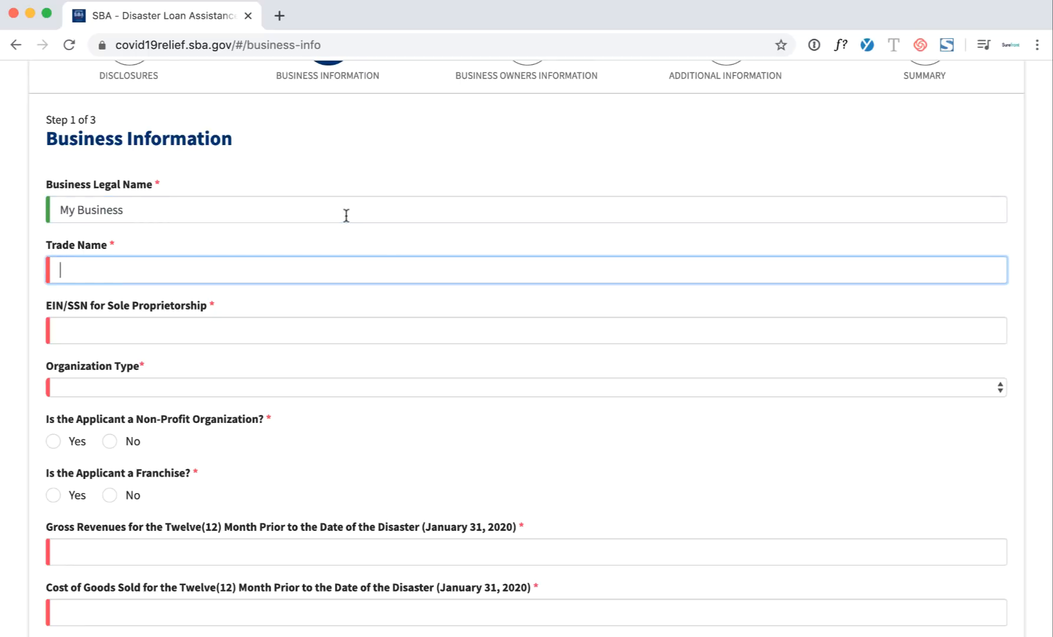
{"action": "type", "text": "Great "}
{"action": "type", "text": "Busines"}
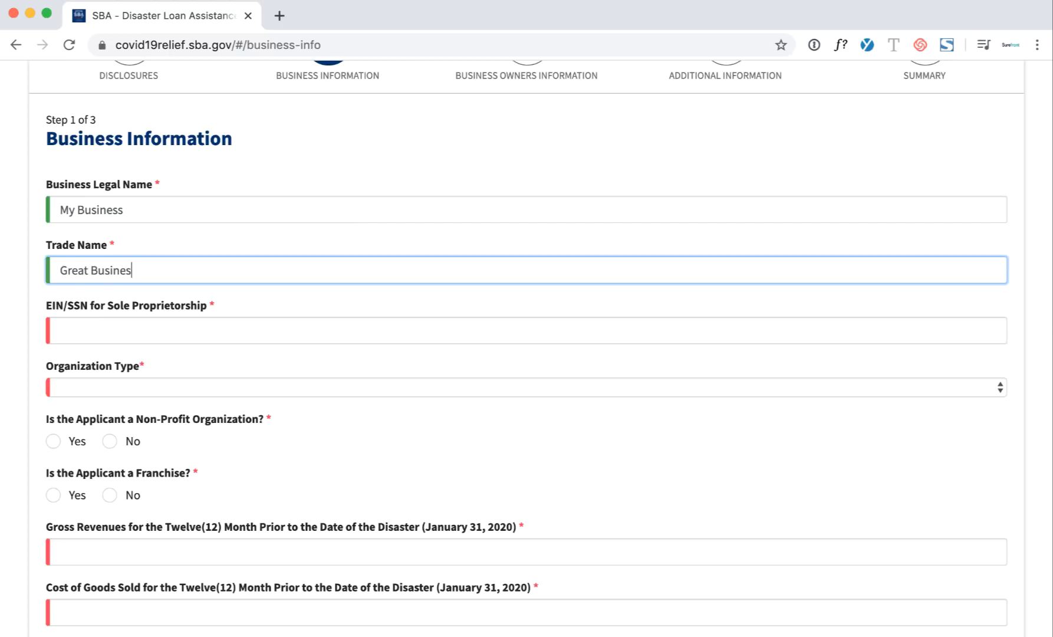
{"action": "type", "text": "s"}
{"action": "left_click", "coordinate": [110, 331]}
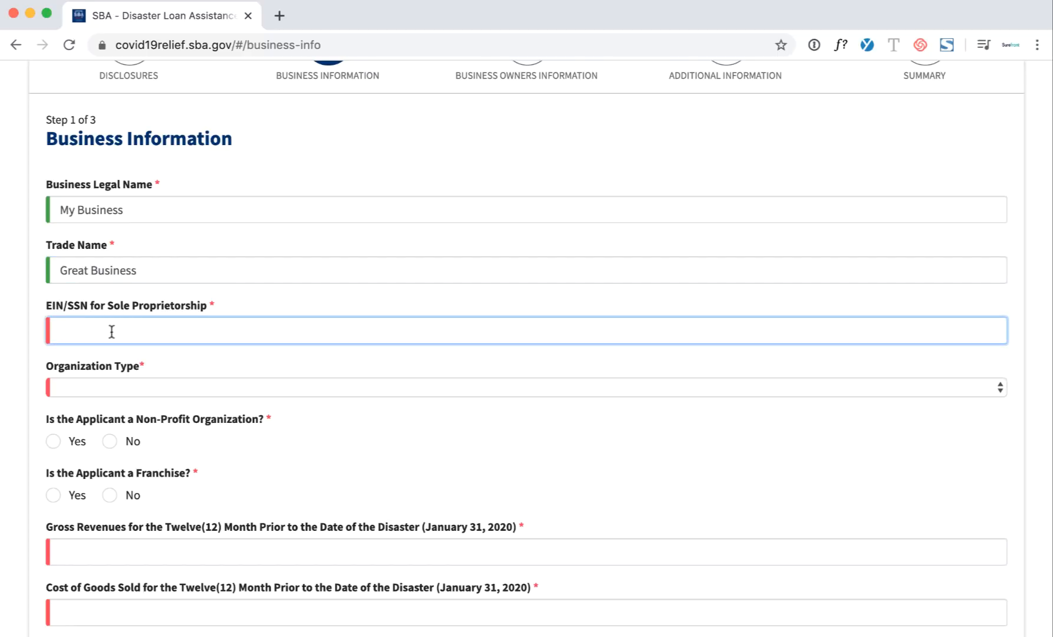
{"action": "type", "text": "99-9999999"}
{"action": "scroll", "coordinate": [111, 330], "scroll_direction": "down", "scroll_amount": 3}
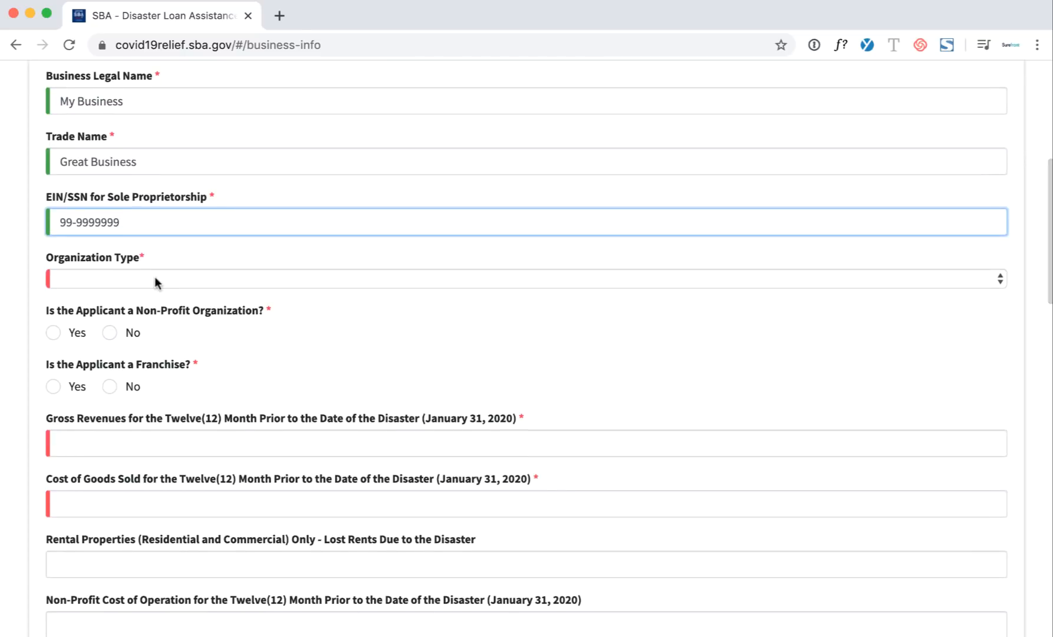
- Set the organization type to Limited Liability Company
{"action": "left_click", "coordinate": [155, 279]}
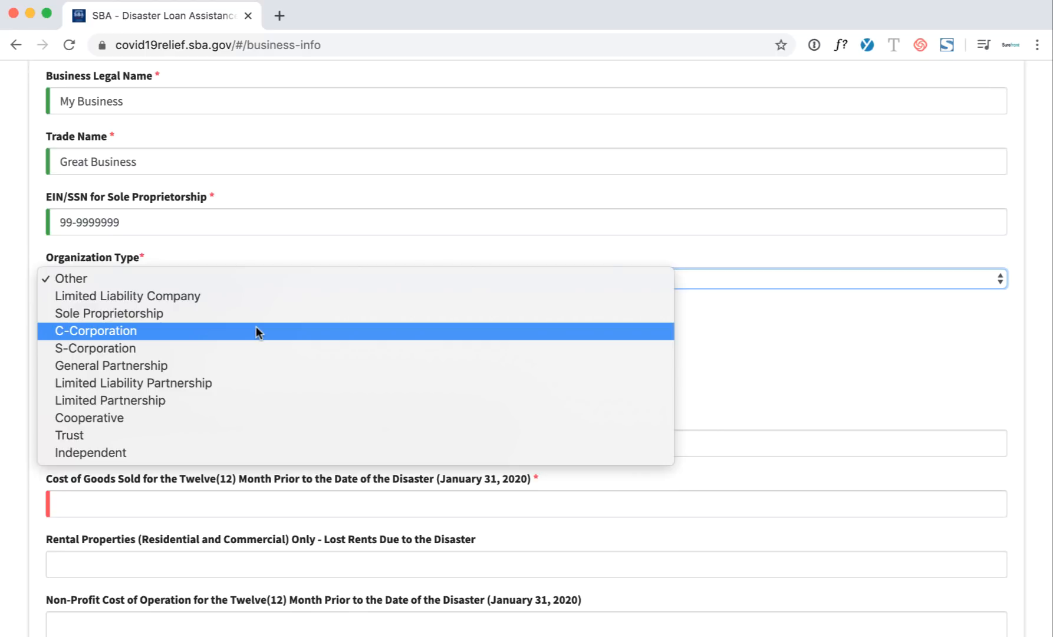
{"action": "key", "text": "Down"}
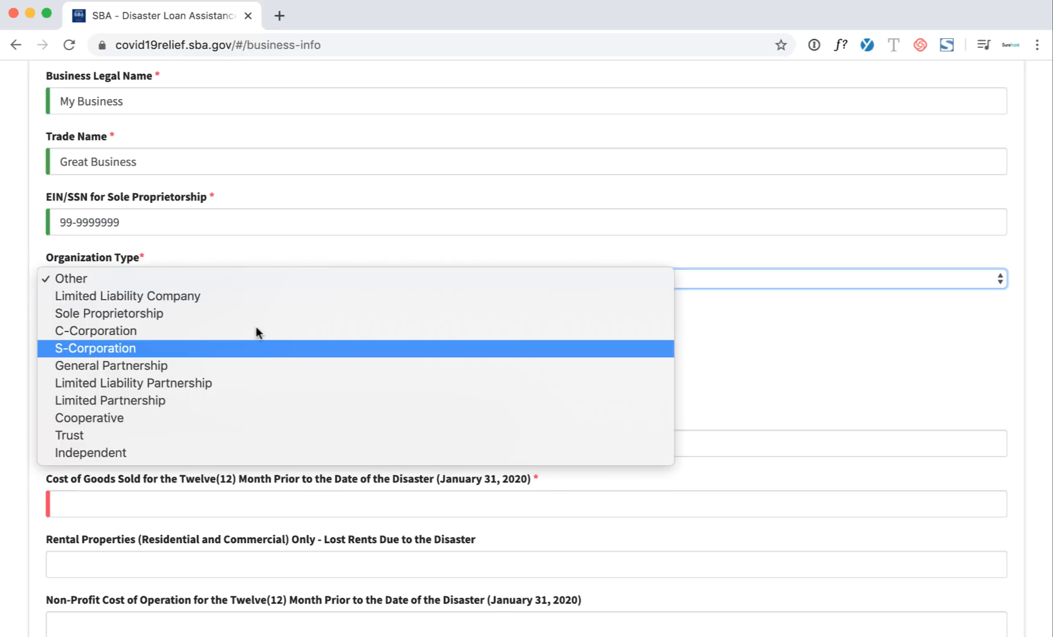
{"action": "key", "text": "l"}
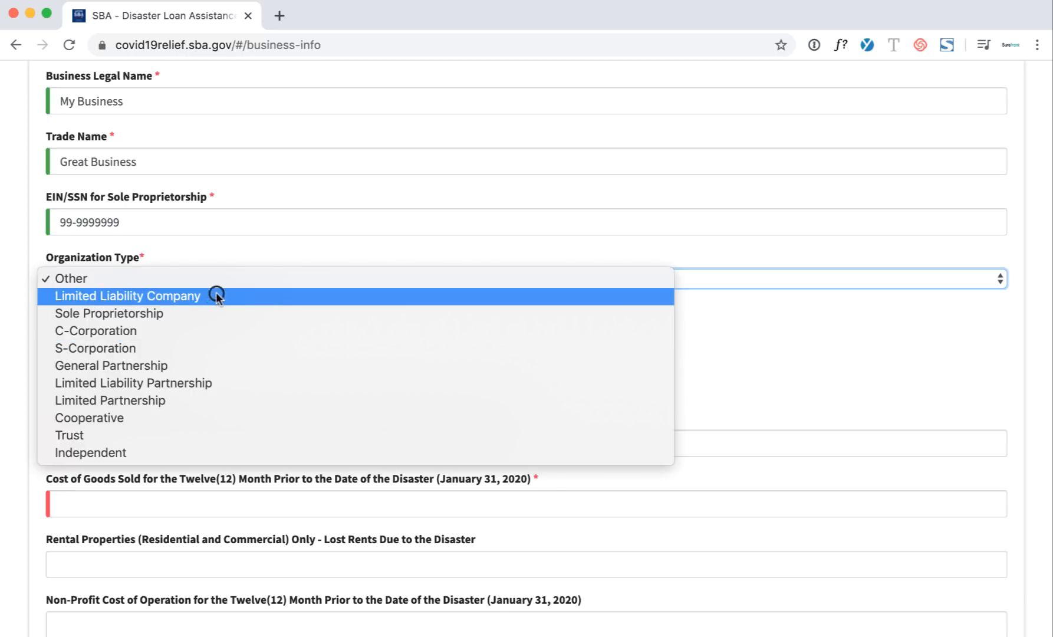
{"action": "left_click", "coordinate": [217, 294]}
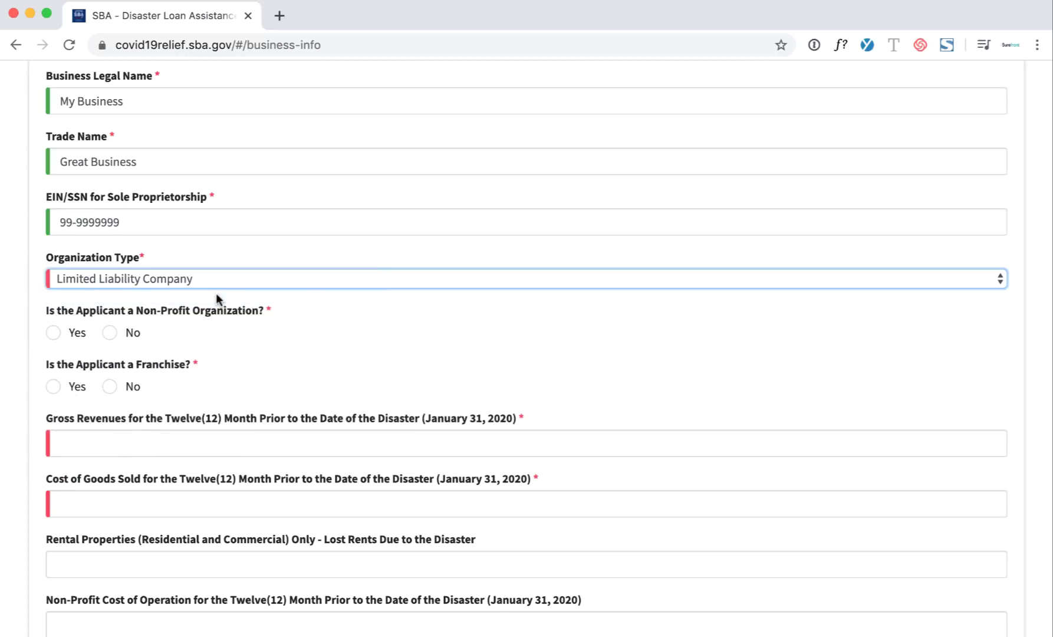
- Answer No to both the non-profit and franchise questions
{"action": "left_click", "coordinate": [111, 333]}
{"action": "left_click", "coordinate": [109, 386]}
{"action": "scroll", "coordinate": [368, 407], "scroll_direction": "down", "scroll_amount": 3}
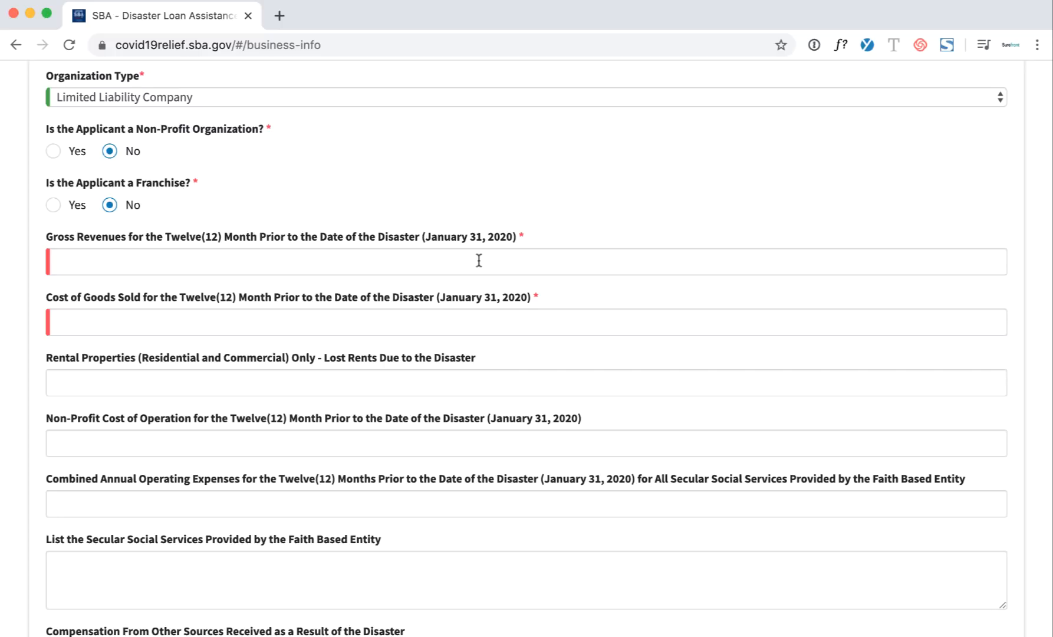
- Enter gross revenues 1000000 and cost of goods sold 700000, fixing a mistaken zero
{"action": "left_click", "coordinate": [478, 260]}
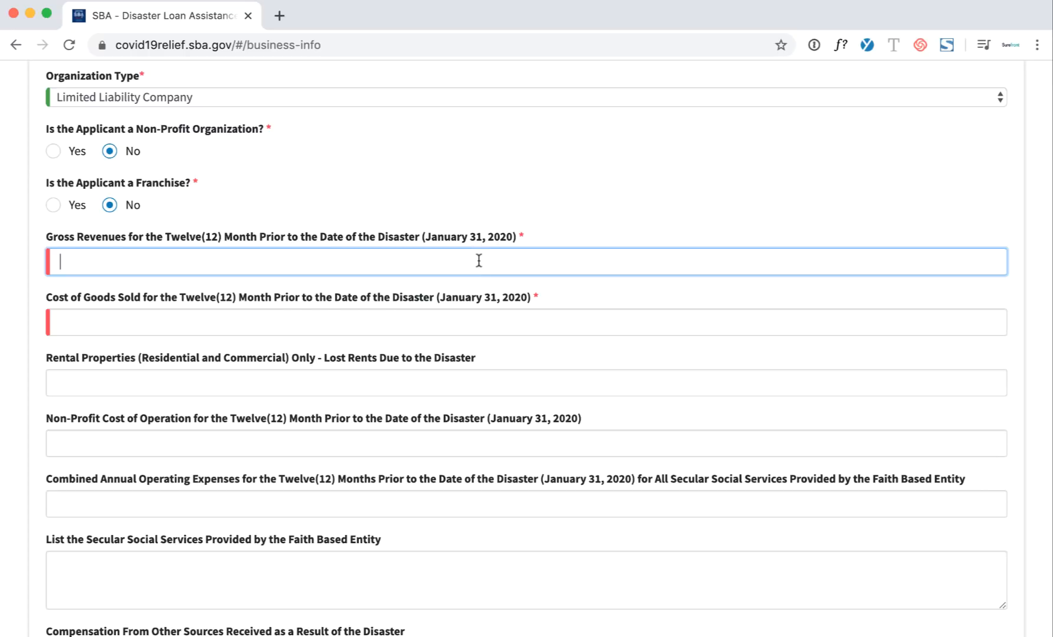
{"action": "type", "text": "1000000"}
{"action": "left_click", "coordinate": [115, 323]}
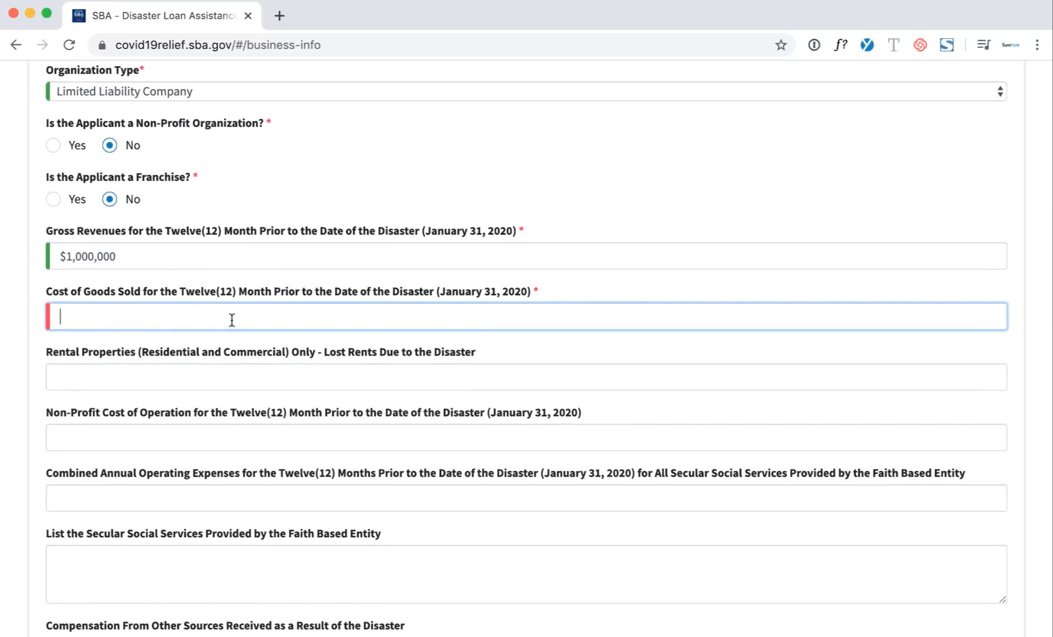
{"action": "scroll", "coordinate": [232, 326], "scroll_direction": "down", "scroll_amount": 1}
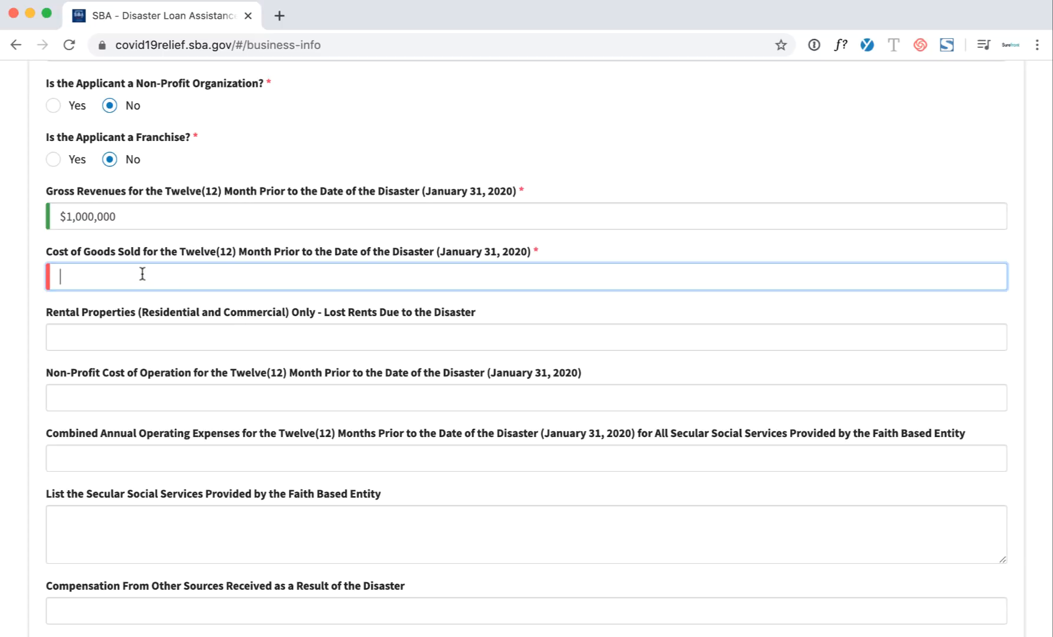
{"action": "type", "text": "0"}
{"action": "key", "text": "BackSpace"}
{"action": "type", "text": "700000"}
{"action": "left_click", "coordinate": [150, 335]}
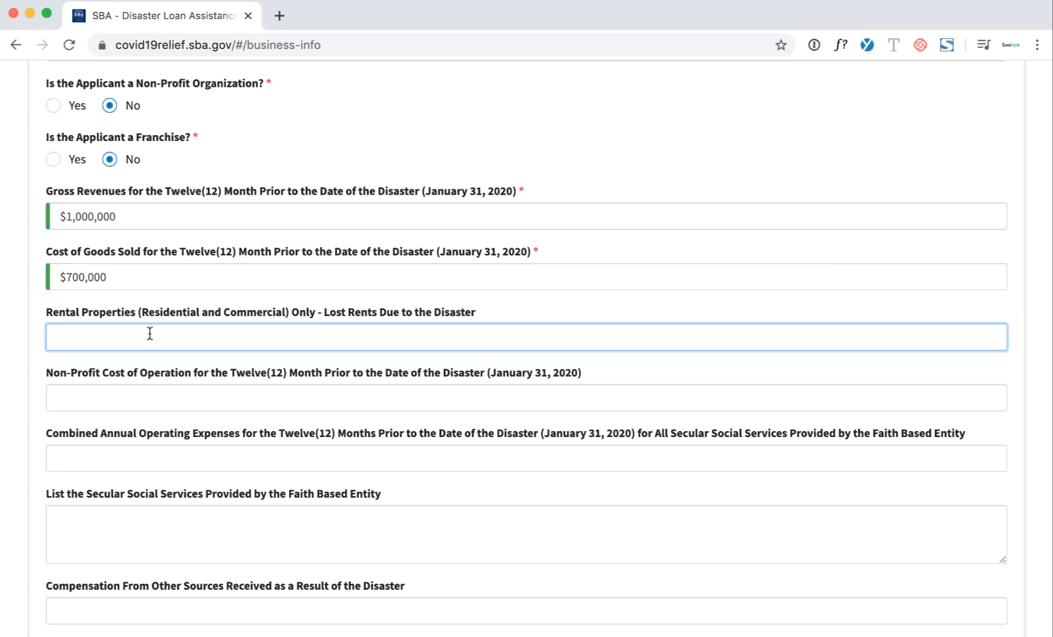
{"action": "scroll", "coordinate": [150, 336], "scroll_direction": "down", "scroll_amount": 2}
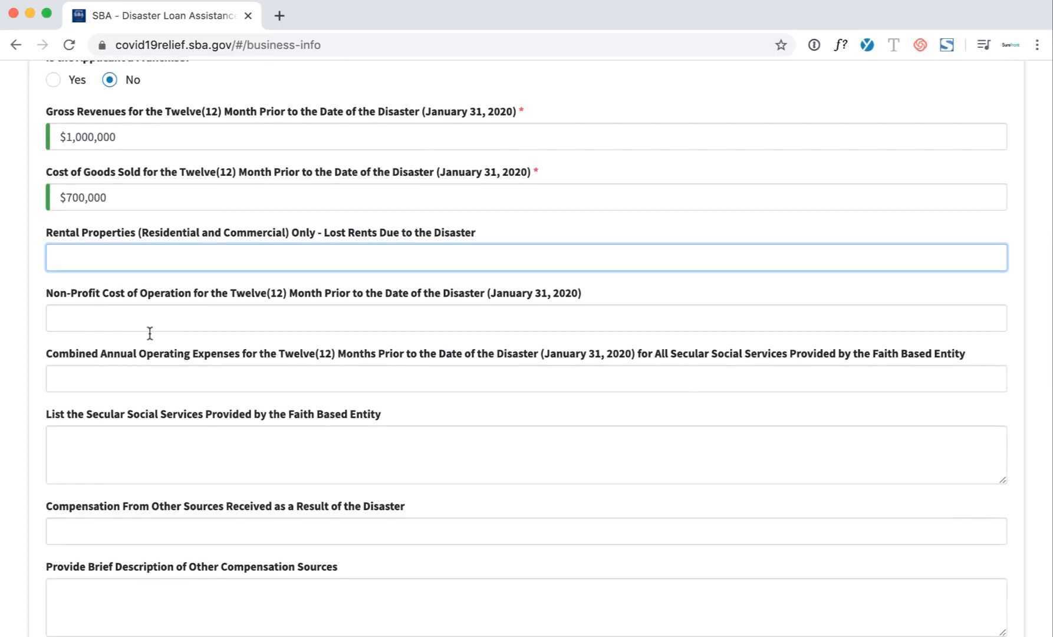
{"action": "scroll", "coordinate": [147, 257], "scroll_direction": "down", "scroll_amount": 1}
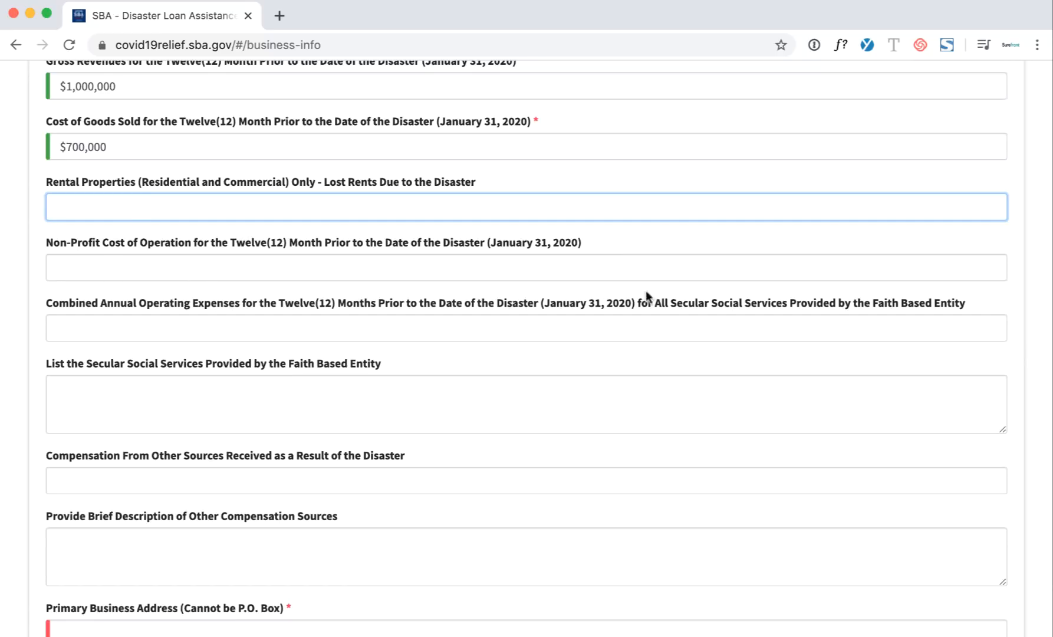
{"action": "left_click_drag", "start_coordinate": [967, 303], "coordinate": [908, 307]}
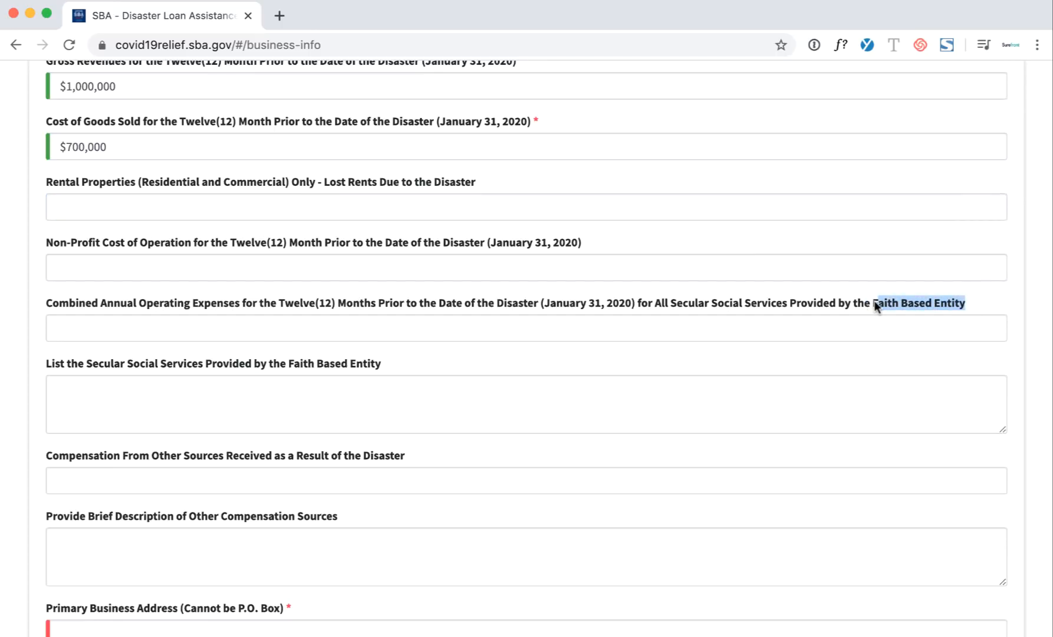
{"action": "scroll", "coordinate": [625, 379], "scroll_direction": "down", "scroll_amount": 3}
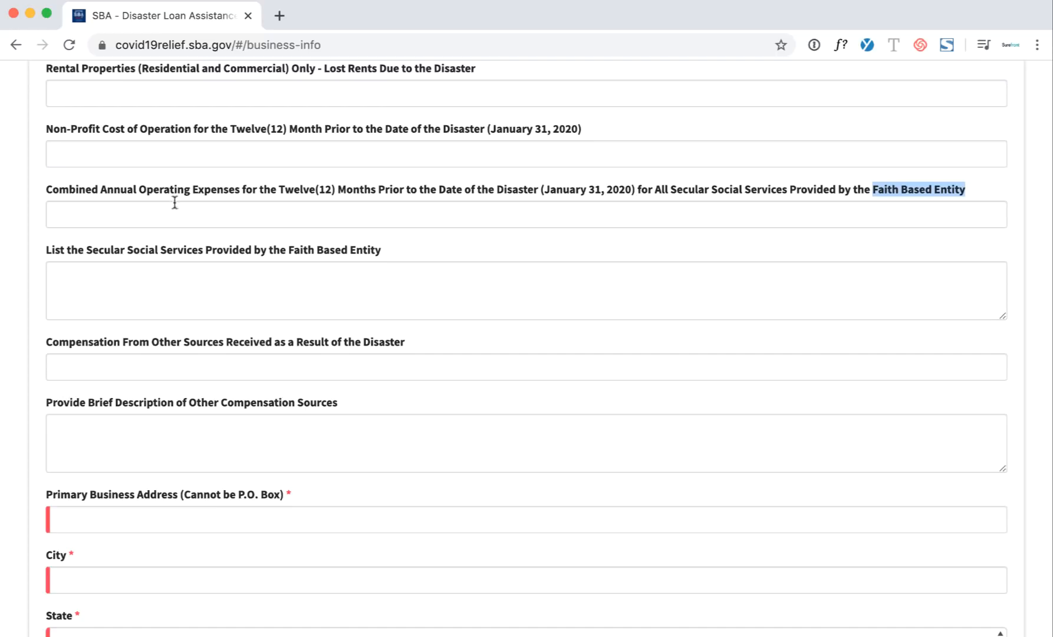
{"action": "left_click", "coordinate": [106, 215]}
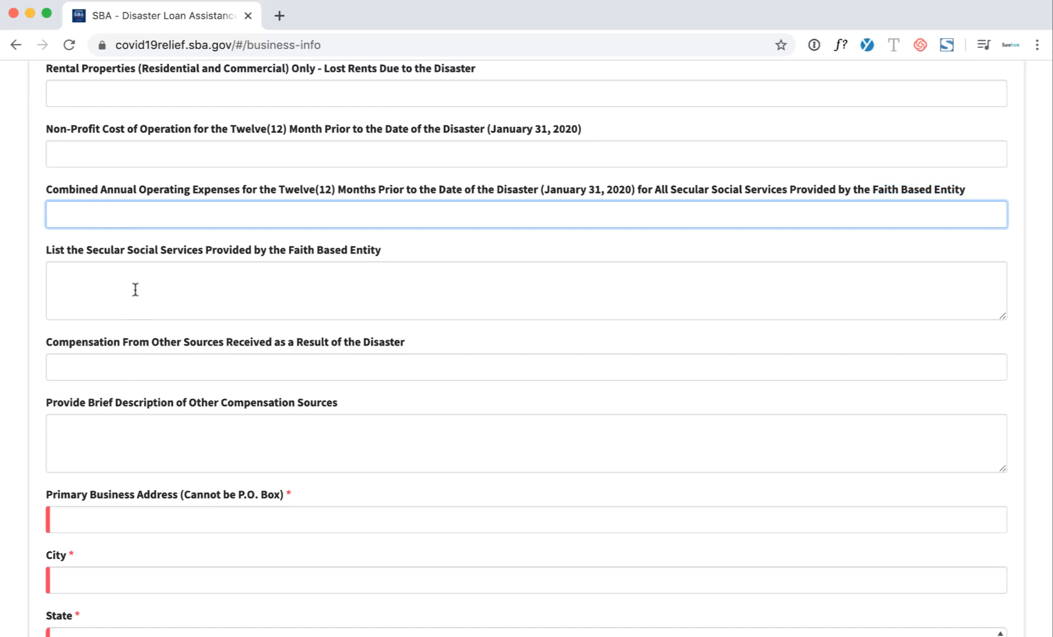
{"action": "scroll", "coordinate": [183, 415], "scroll_direction": "down", "scroll_amount": 2}
{"action": "scroll", "coordinate": [182, 412], "scroll_direction": "down", "scroll_amount": 2}
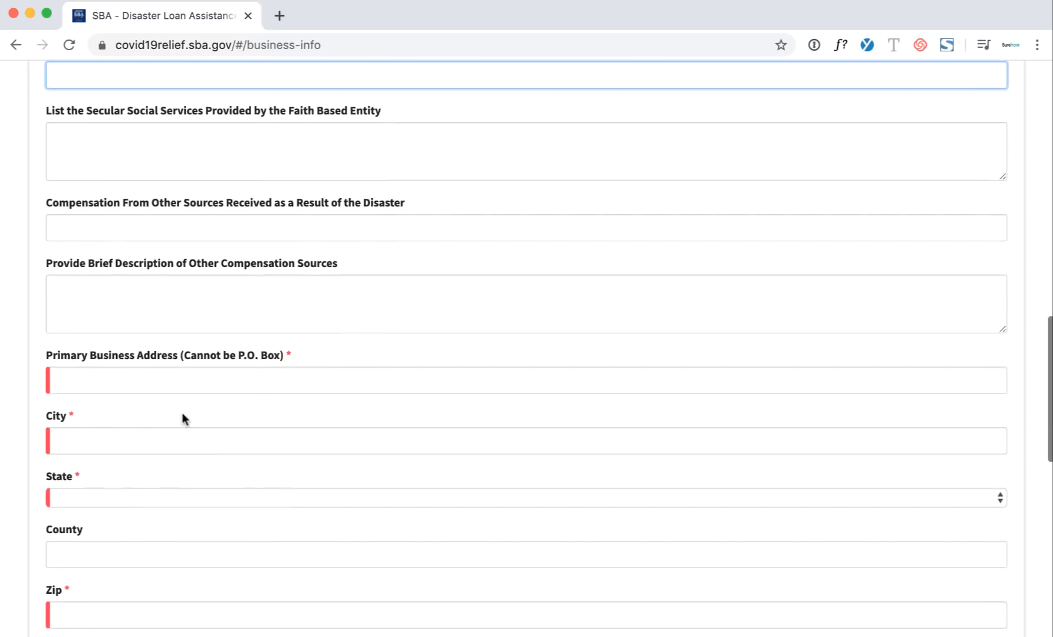
{"action": "scroll", "coordinate": [181, 412], "scroll_direction": "down", "scroll_amount": 2}
{"action": "scroll", "coordinate": [181, 412], "scroll_direction": "down", "scroll_amount": 2}
{"action": "scroll", "coordinate": [181, 412], "scroll_direction": "down", "scroll_amount": 1}
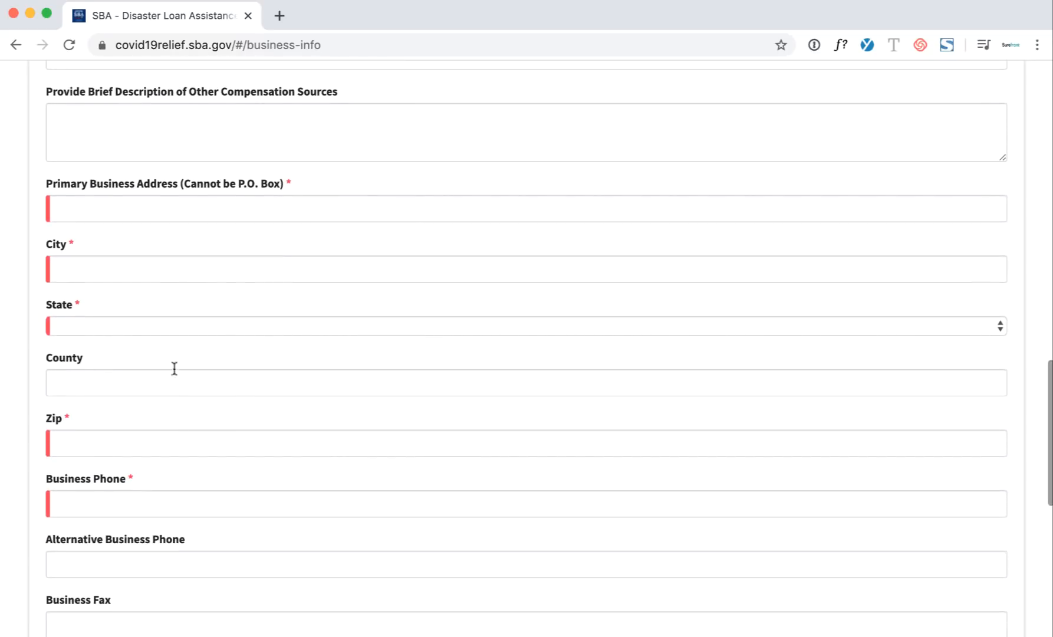
- Enter the primary address 100 main street and city Los Angeles, correcting typos
{"action": "left_click", "coordinate": [145, 209]}
{"action": "type", "text": "100"}
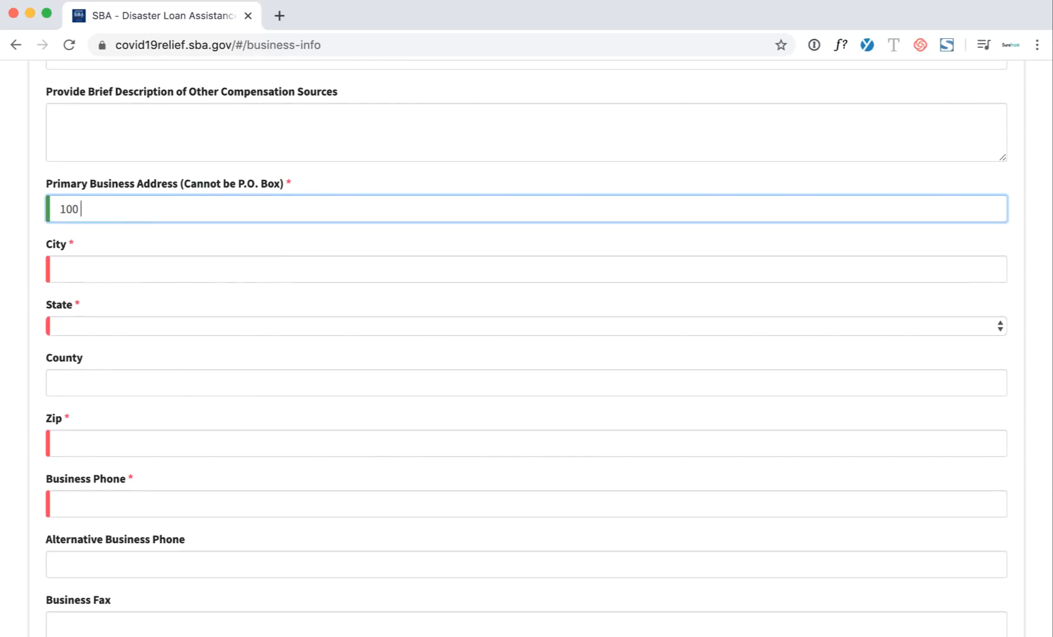
{"action": "type", "text": " mani"}
{"action": "key", "text": "BackSpace"}
{"action": "key", "text": "BackSpace"}
{"action": "type", "text": "in"}
{"action": "type", "text": " s"}
{"action": "type", "text": "reet"}
{"action": "key", "text": "Tab"}
{"action": "type", "text": "LOs"}
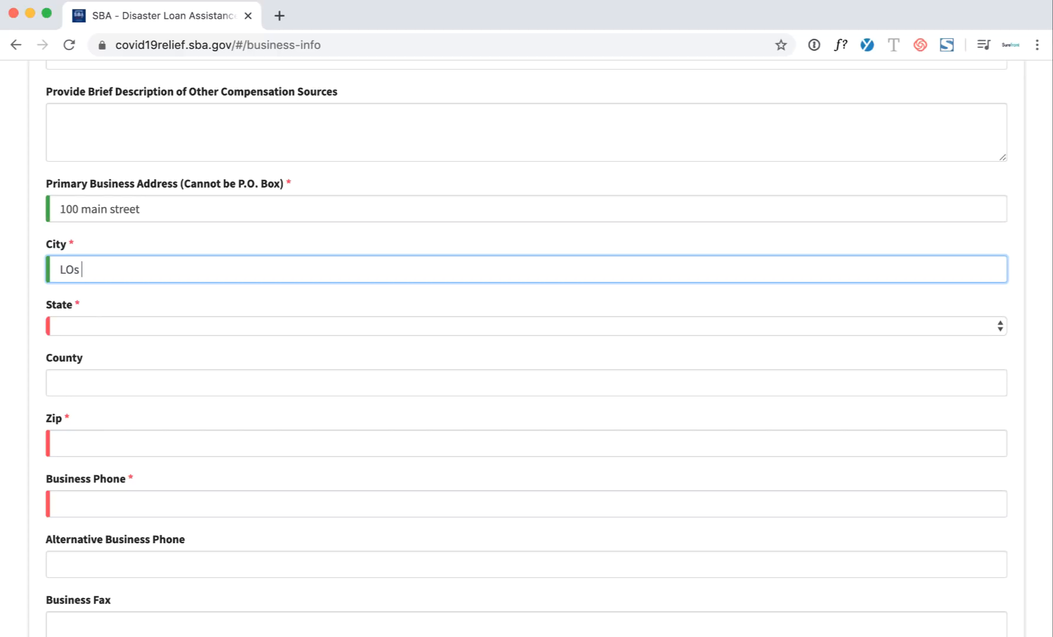
{"action": "type", "text": " A"}
{"action": "key", "text": "BackSpace"}
{"action": "key", "text": "BackSpace"}
{"action": "key", "text": "BackSpace"}
{"action": "key", "text": "BackSpace"}
{"action": "type", "text": "o"}
{"action": "type", "text": "s Angeles"}
{"action": "key", "text": "Tab"}
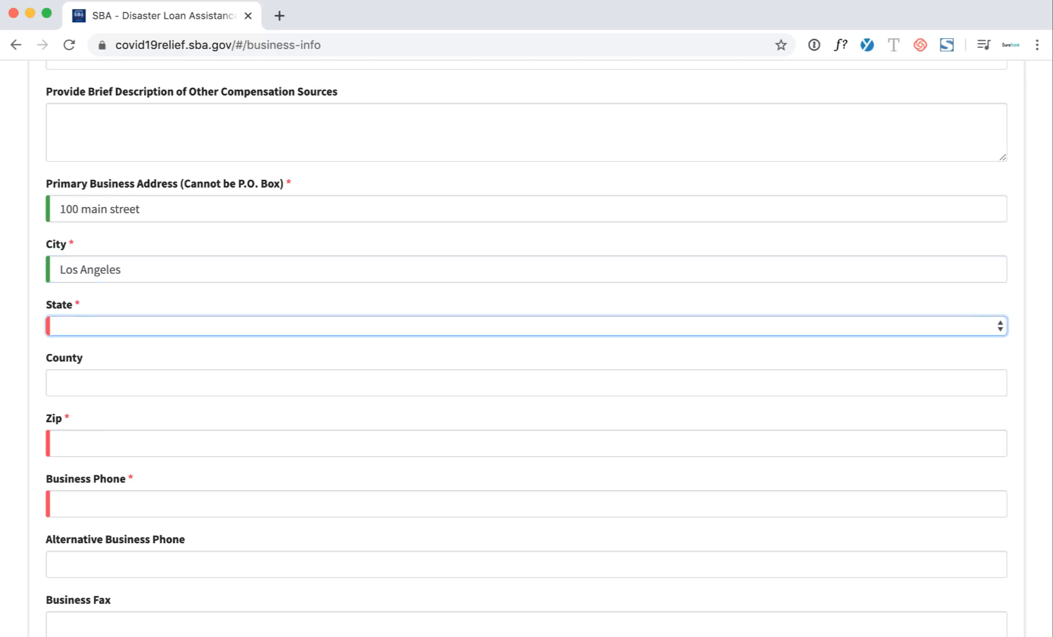
- Choose California as the state, enter zip 10100 and move on to the business phone
{"action": "left_click", "coordinate": [136, 326]}
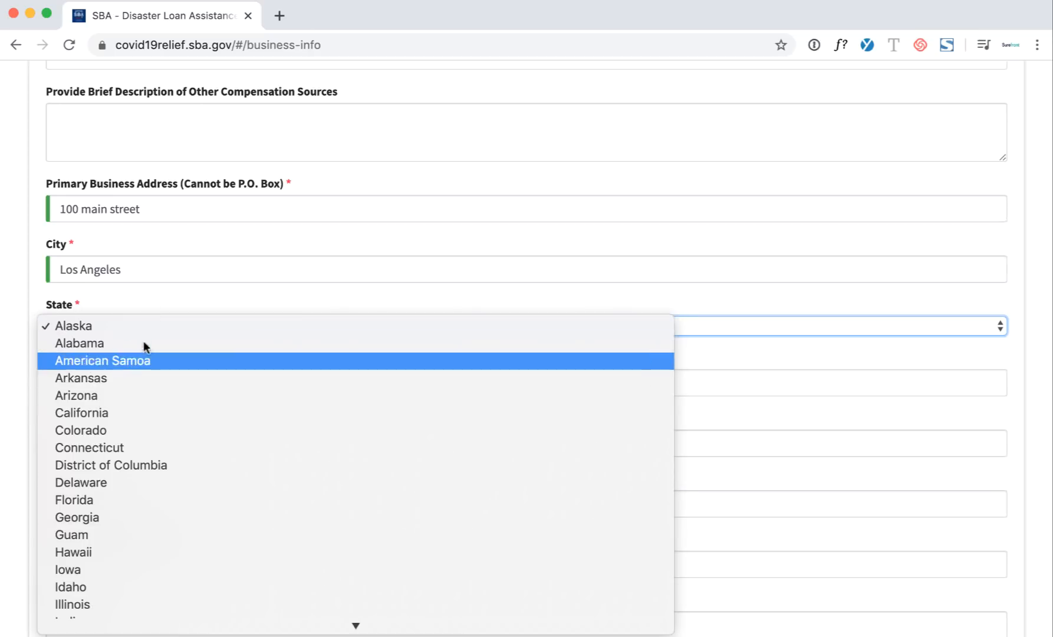
{"action": "left_click", "coordinate": [177, 414]}
{"action": "scroll", "coordinate": [160, 403], "scroll_direction": "down", "scroll_amount": 3}
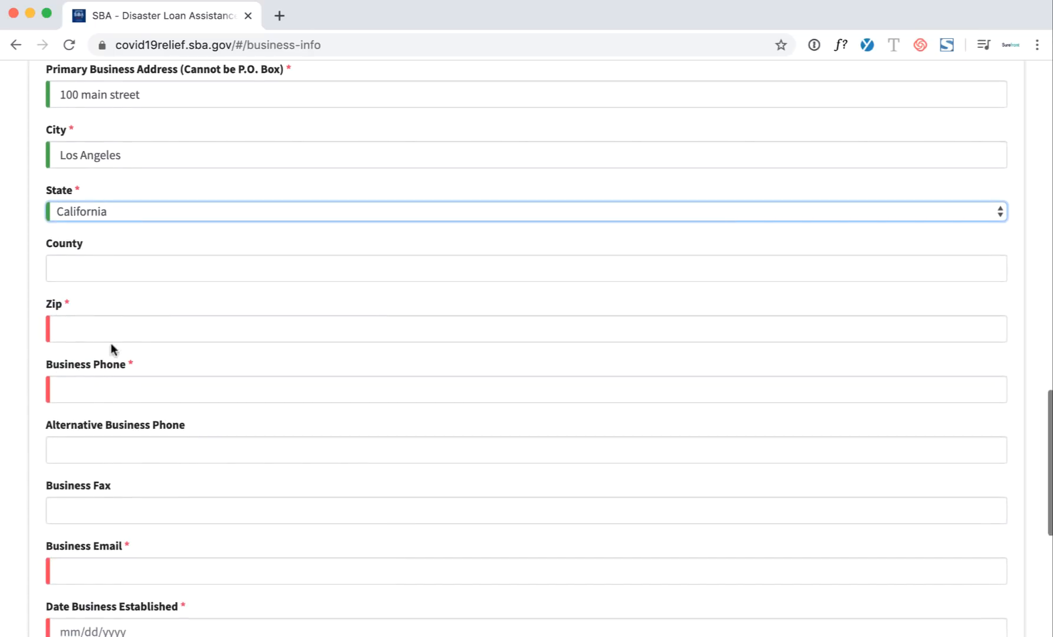
{"action": "left_click", "coordinate": [113, 337]}
{"action": "type", "text": "10100"}
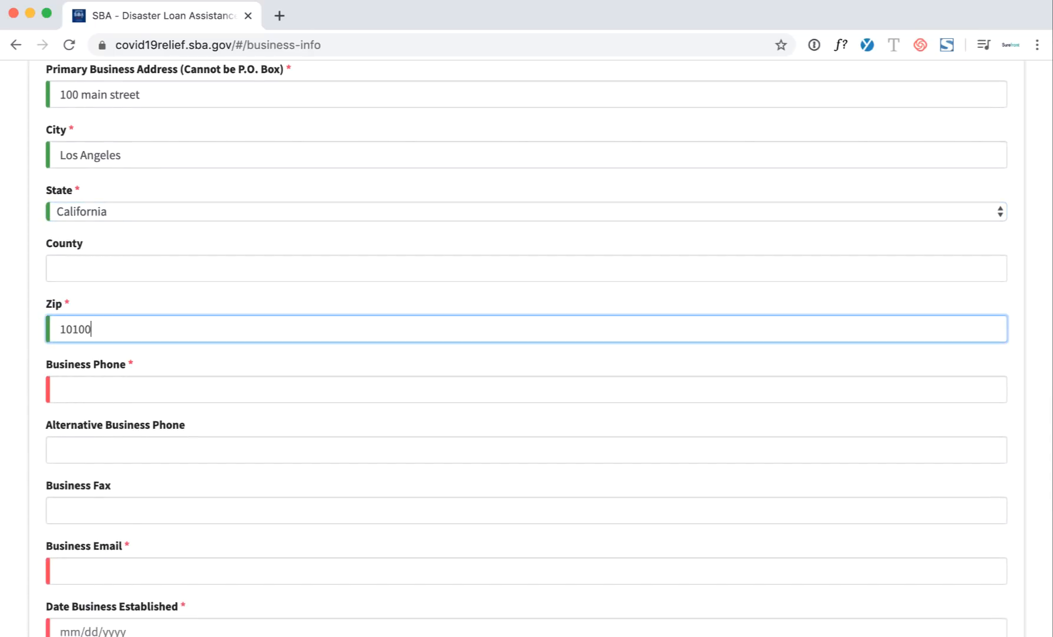
{"action": "key", "text": "Tab"}
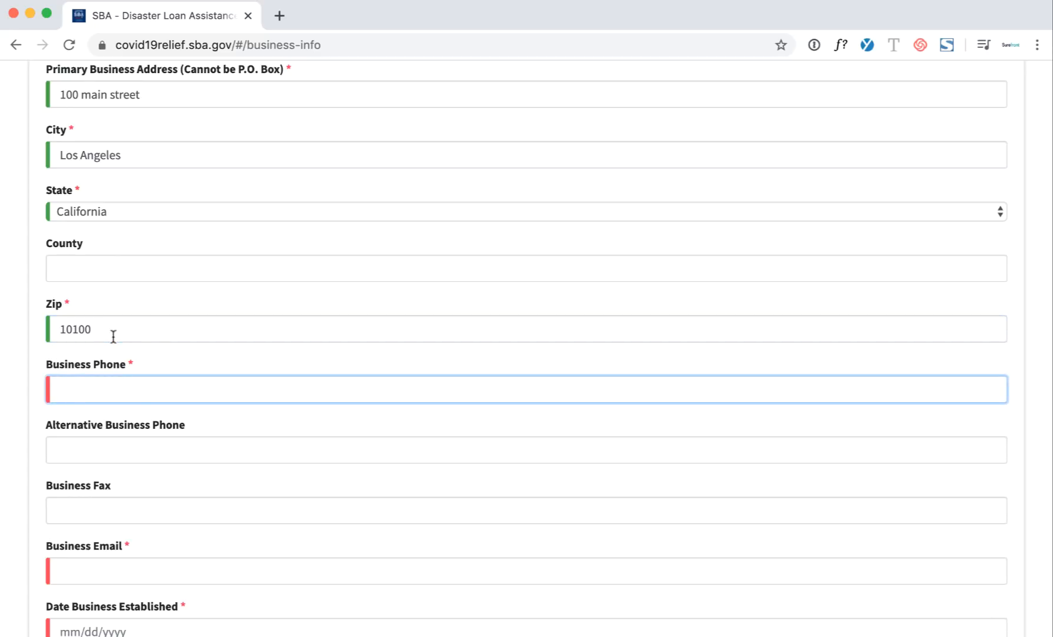
{"action": "type", "text": "555)-555-5555"}
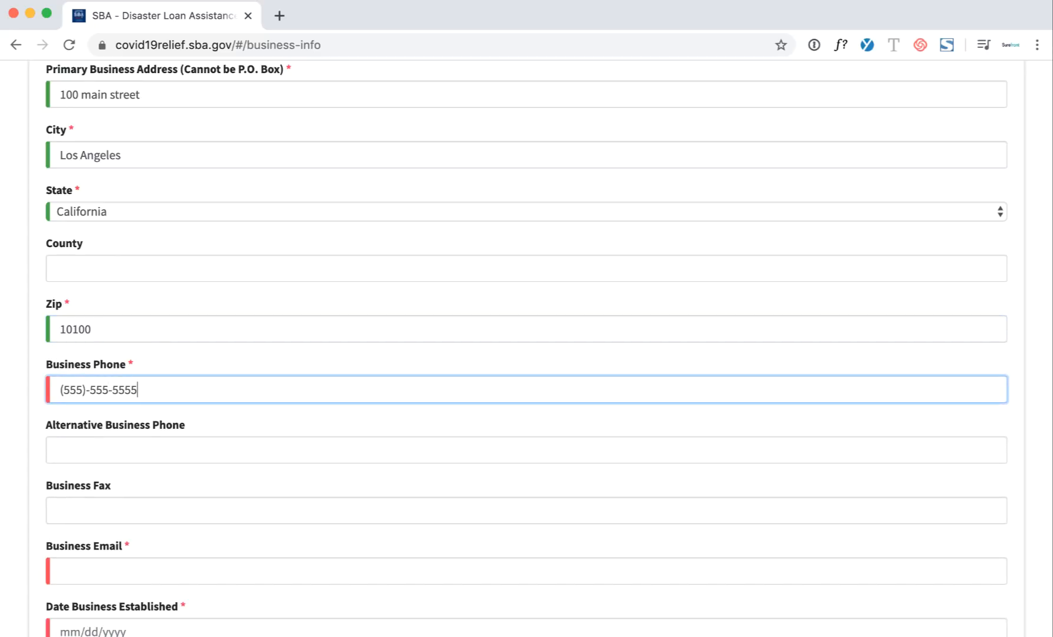
{"action": "scroll", "coordinate": [112, 335], "scroll_direction": "down", "scroll_amount": 3}
{"action": "scroll", "coordinate": [112, 335], "scroll_direction": "down", "scroll_amount": 3}
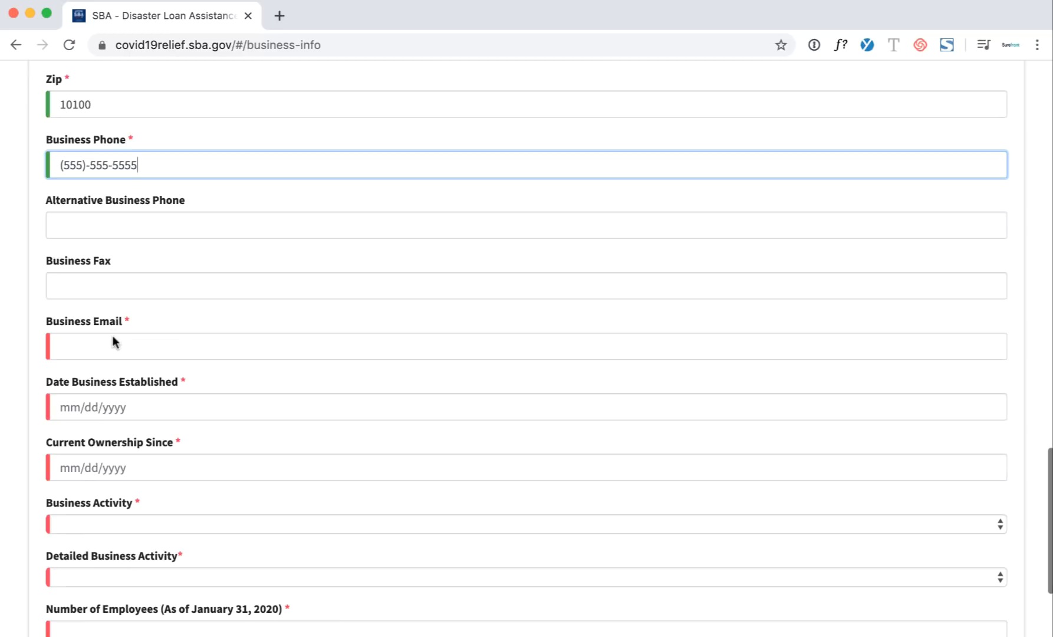
- Enter the business email address and move to the Date Business Established field
{"action": "left_click", "coordinate": [114, 338]}
{"action": "type", "text": "john"}
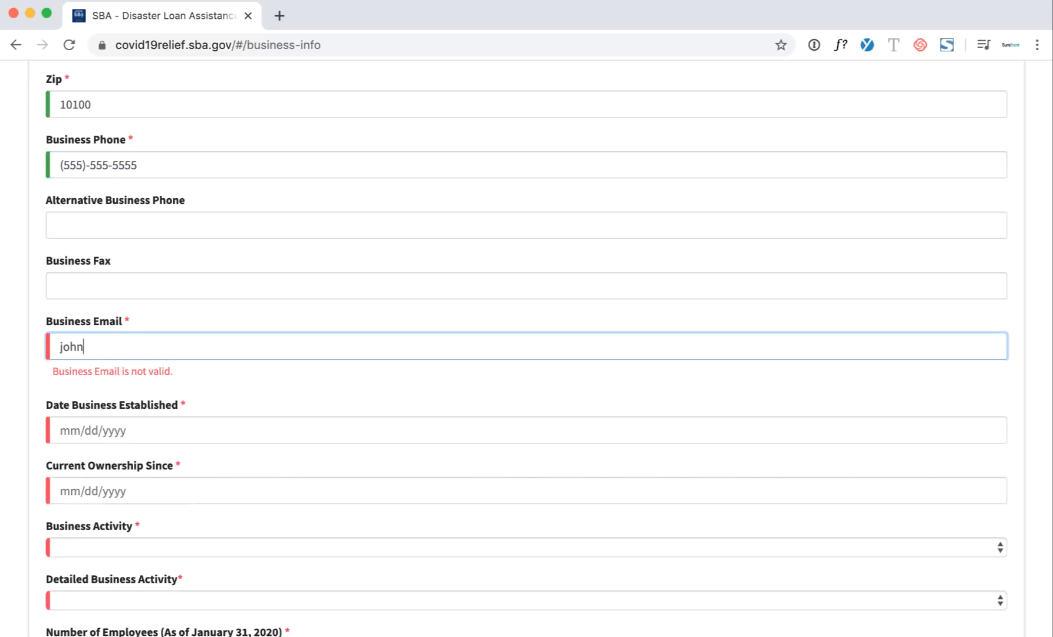
{"action": "type", "text": "@smith.c"}
{"action": "type", "text": "om"}
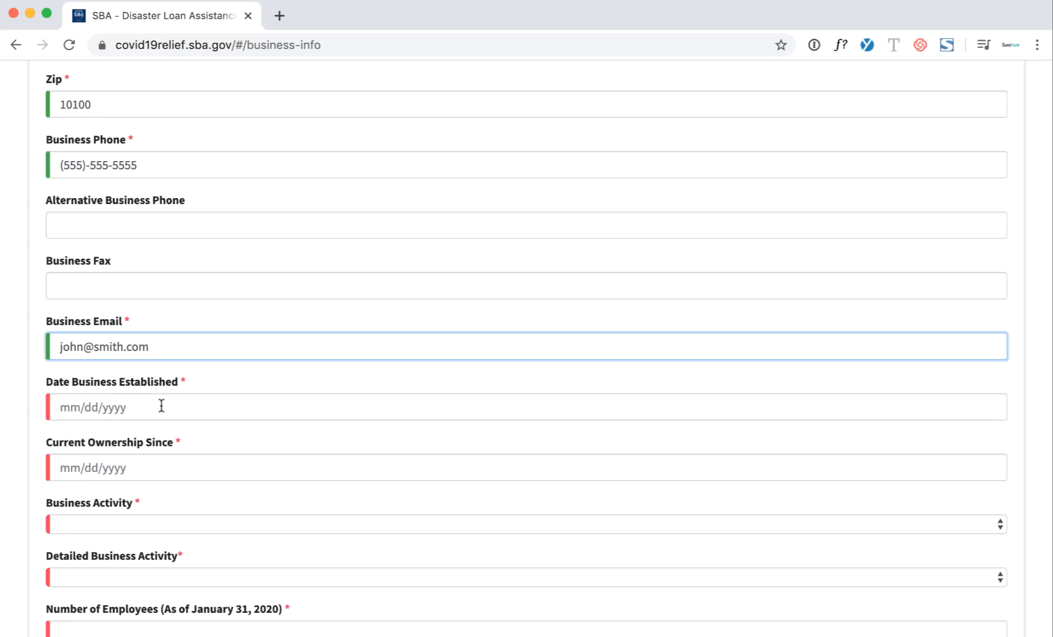
{"action": "scroll", "coordinate": [156, 404], "scroll_direction": "down", "scroll_amount": 2}
{"action": "scroll", "coordinate": [156, 403], "scroll_direction": "down", "scroll_amount": 1}
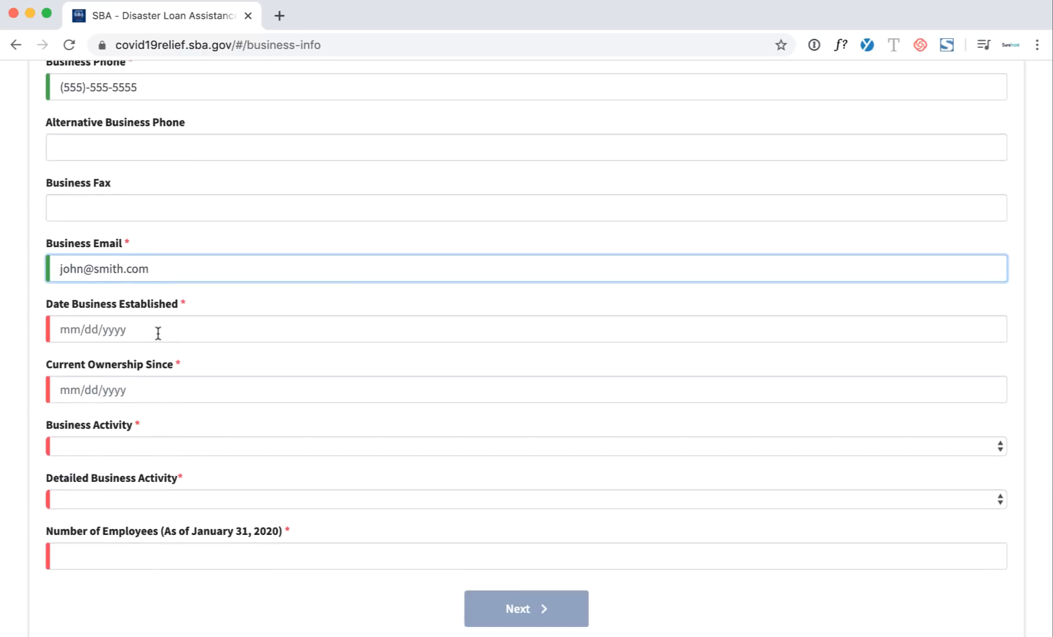
{"action": "left_click", "coordinate": [158, 333]}
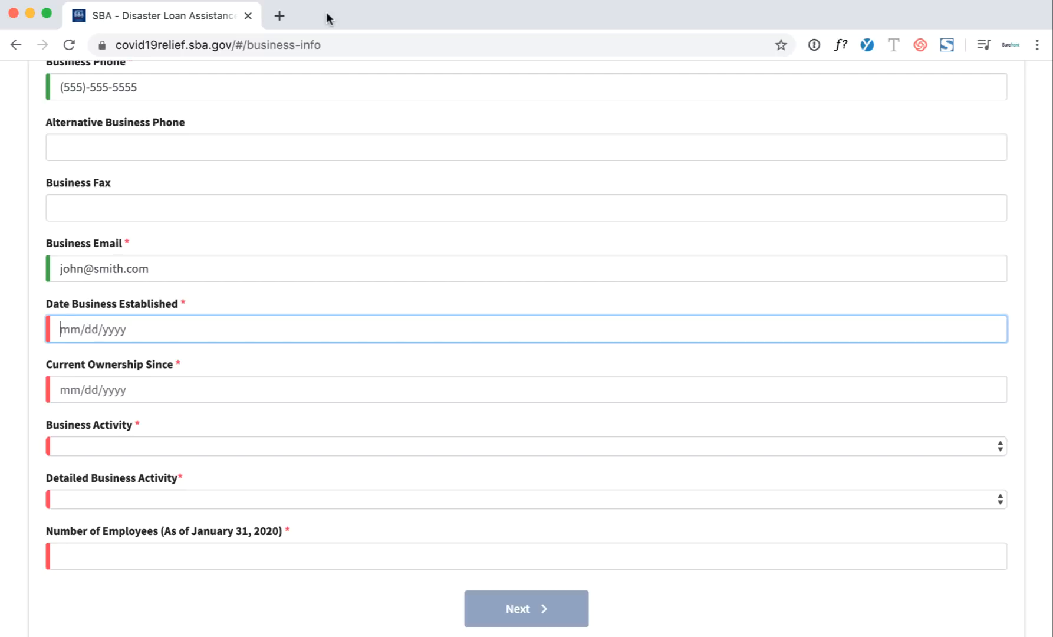
- In a new tab, search 'california secretary of state' and reach its Business Search page
{"action": "left_click", "coordinate": [279, 15]}
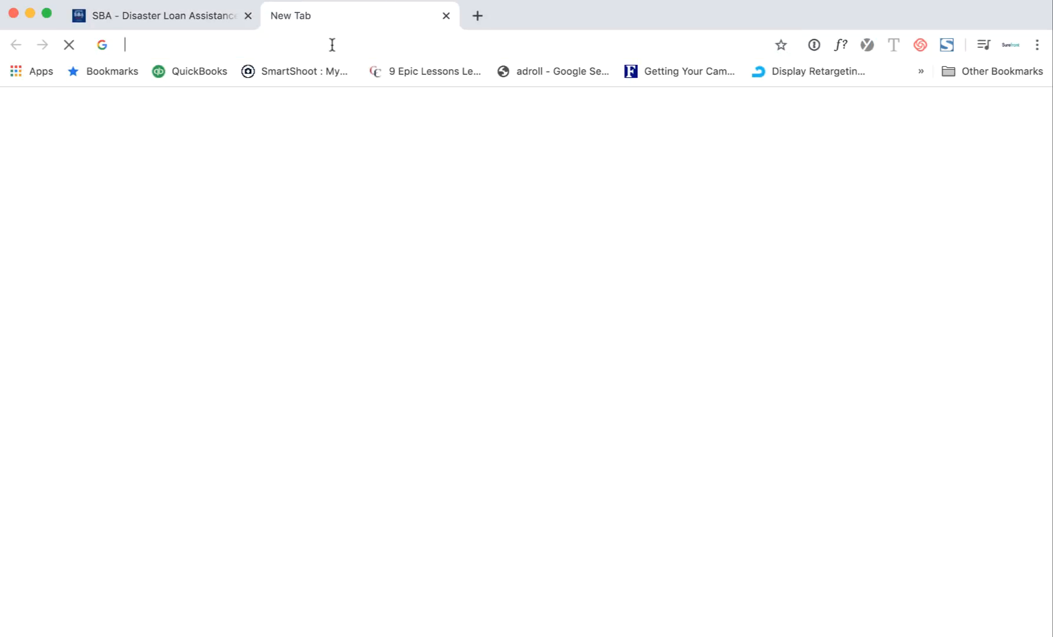
{"action": "type", "text": "california"}
{"action": "key", "text": "Return"}
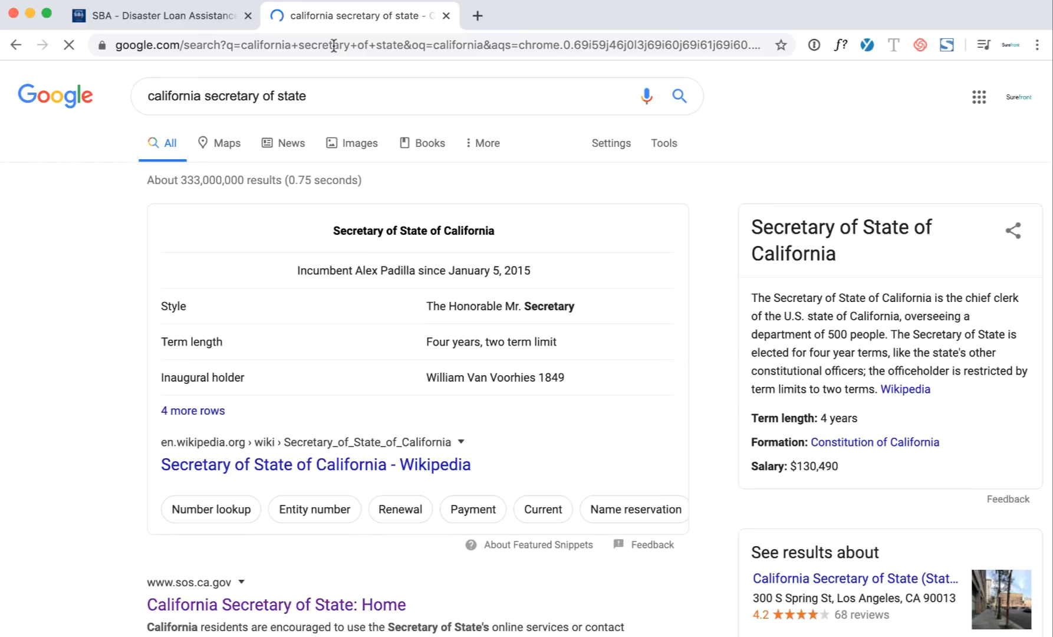
{"action": "scroll", "coordinate": [527, 330], "scroll_direction": "down", "scroll_amount": 5}
{"action": "scroll", "coordinate": [527, 330], "scroll_direction": "down", "scroll_amount": 2}
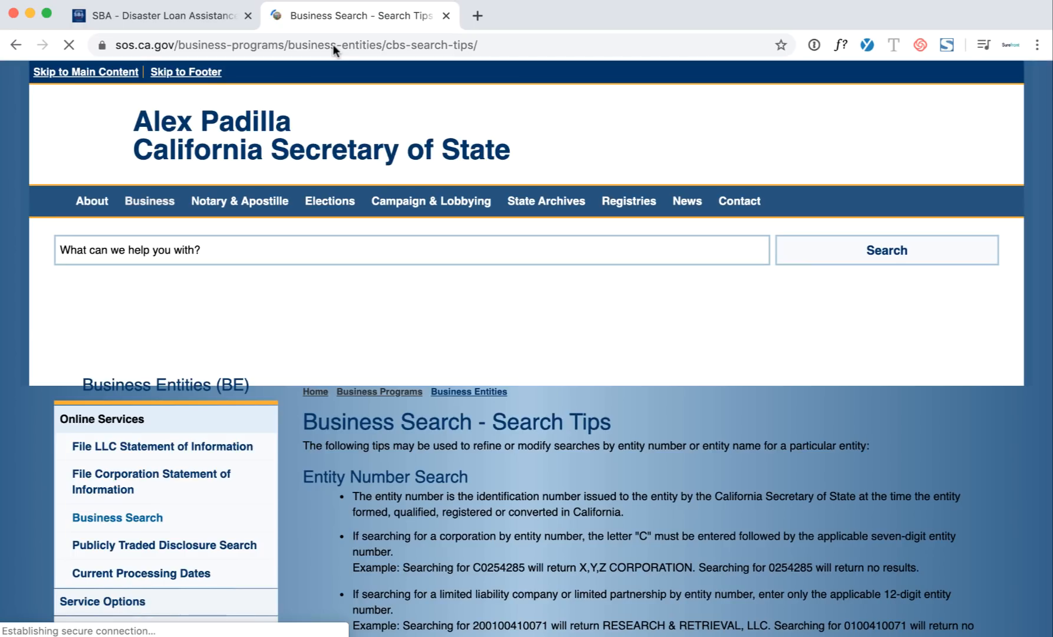
{"action": "scroll", "coordinate": [526, 330], "scroll_direction": "down", "scroll_amount": 3}
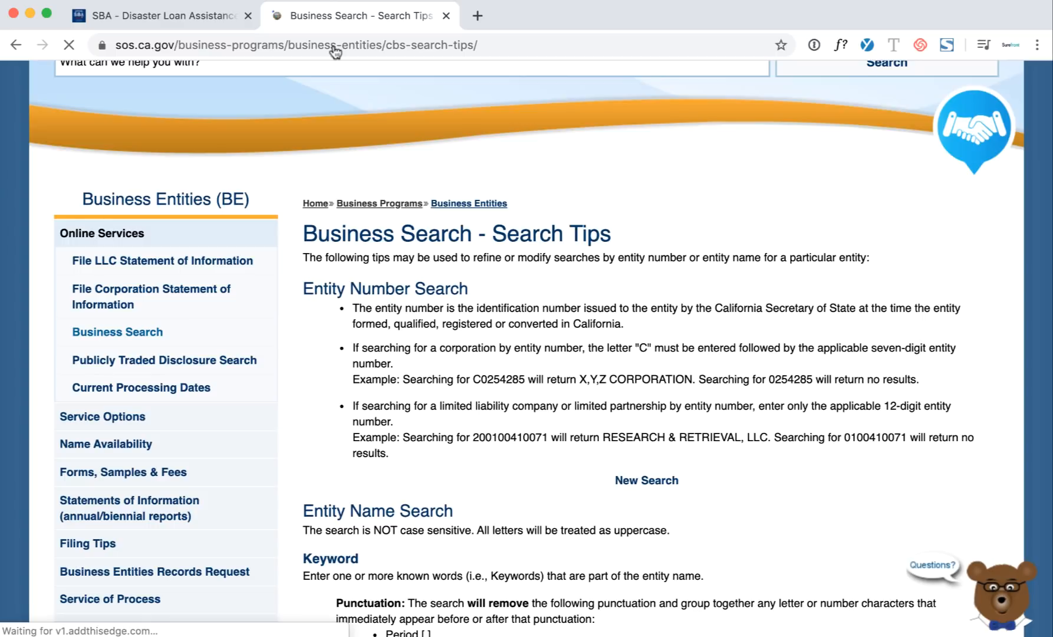
{"action": "key", "text": "Return"}
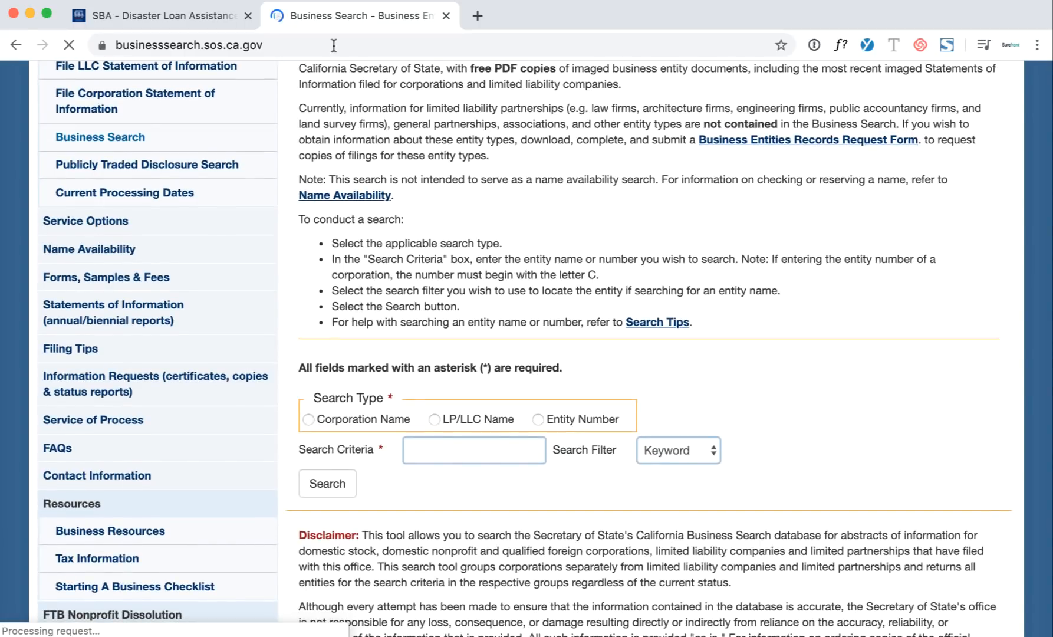
{"action": "type", "text": "dodgers"}
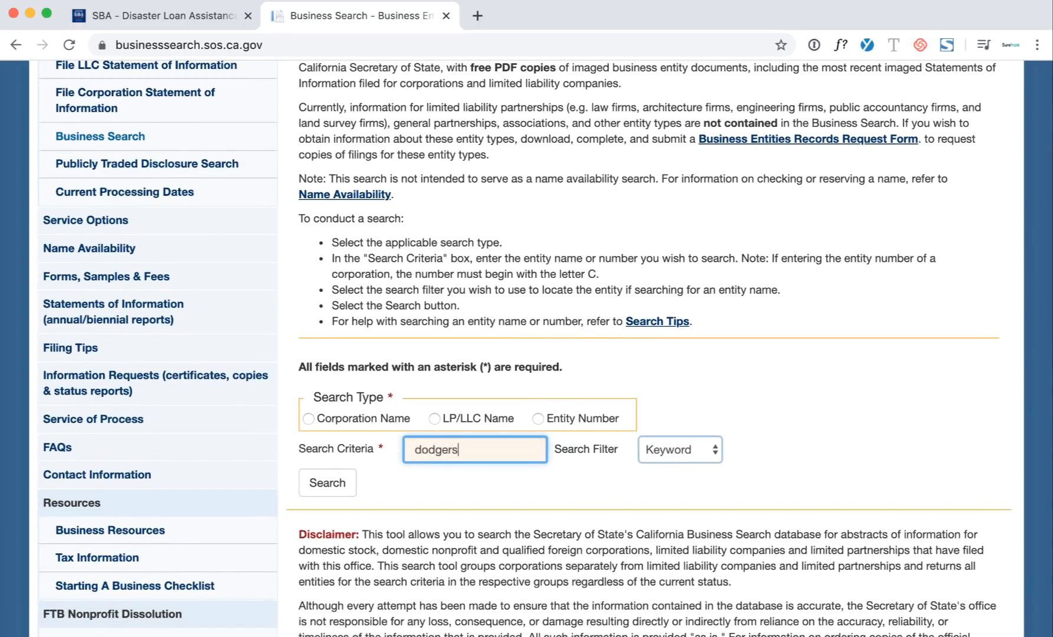
- Search corporation names for 'dodgers' and select LOS ANGELES DODGERS, INC.'s registration date 02/06/1958
{"action": "left_click", "coordinate": [309, 418]}
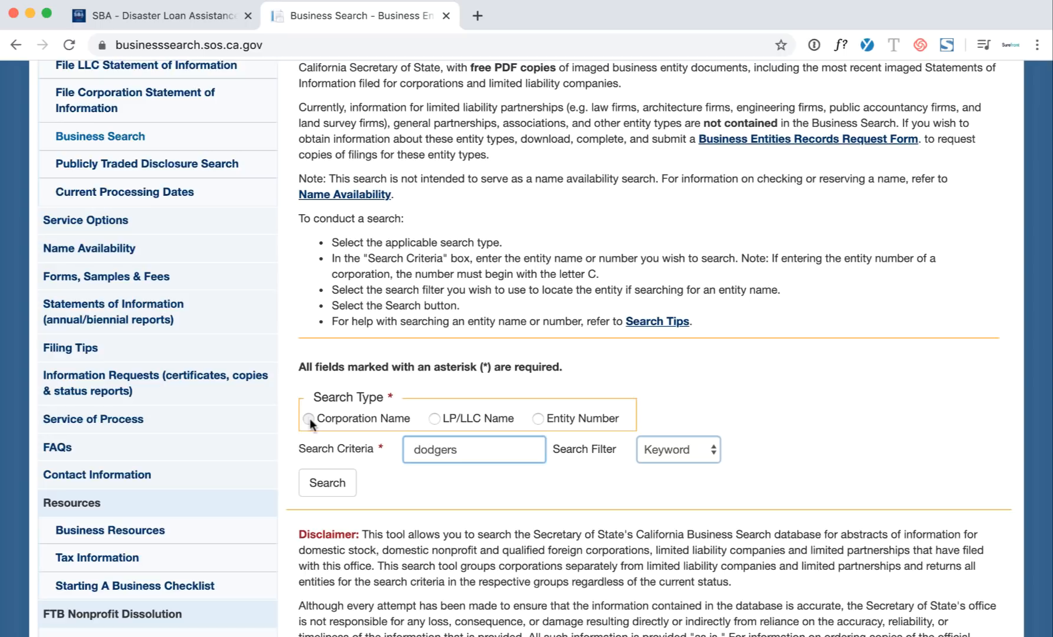
{"action": "left_click", "coordinate": [328, 483]}
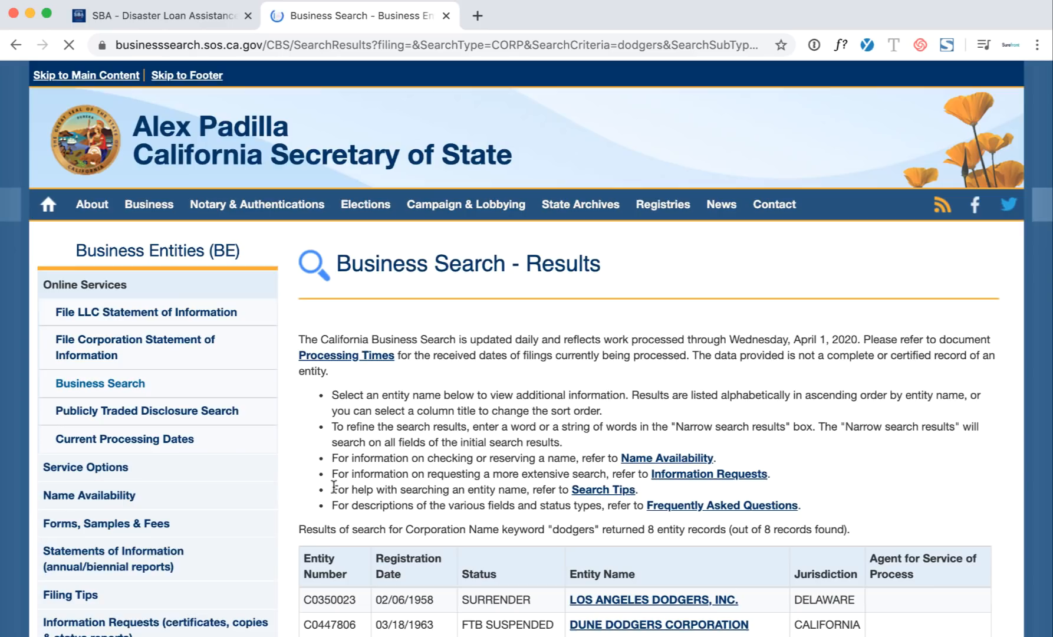
{"action": "scroll", "coordinate": [335, 490], "scroll_direction": "down", "scroll_amount": 5}
{"action": "scroll", "coordinate": [335, 490], "scroll_direction": "down", "scroll_amount": 3}
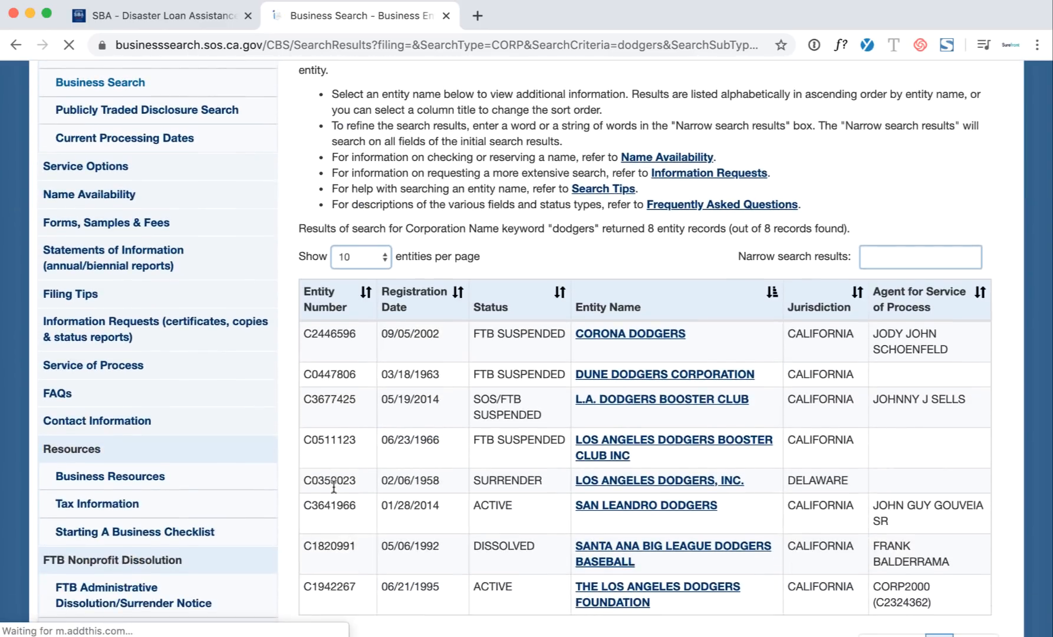
{"action": "scroll", "coordinate": [335, 490], "scroll_direction": "down", "scroll_amount": 3}
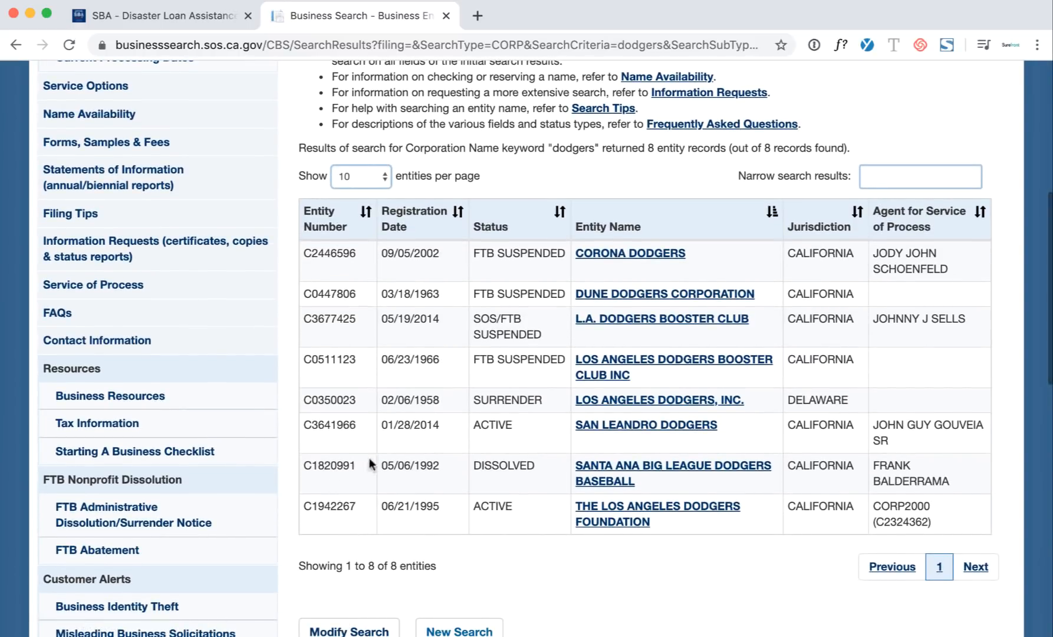
{"action": "left_click_drag", "start_coordinate": [442, 400], "coordinate": [383, 400]}
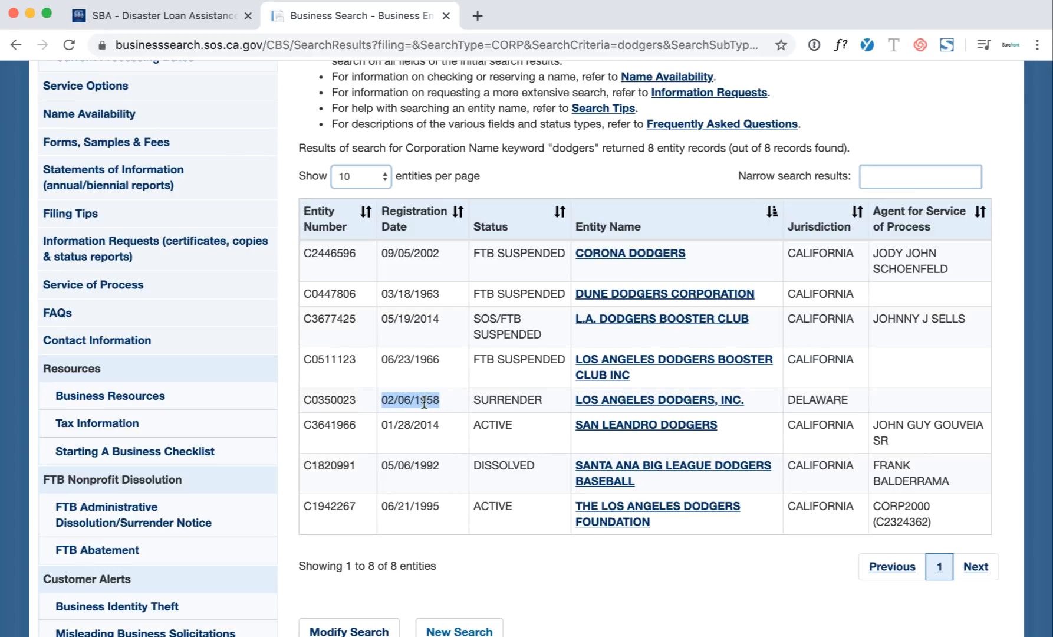
- Set Date Business Established and Current Ownership Since to 02/06/1958
{"action": "left_click", "coordinate": [156, 16]}
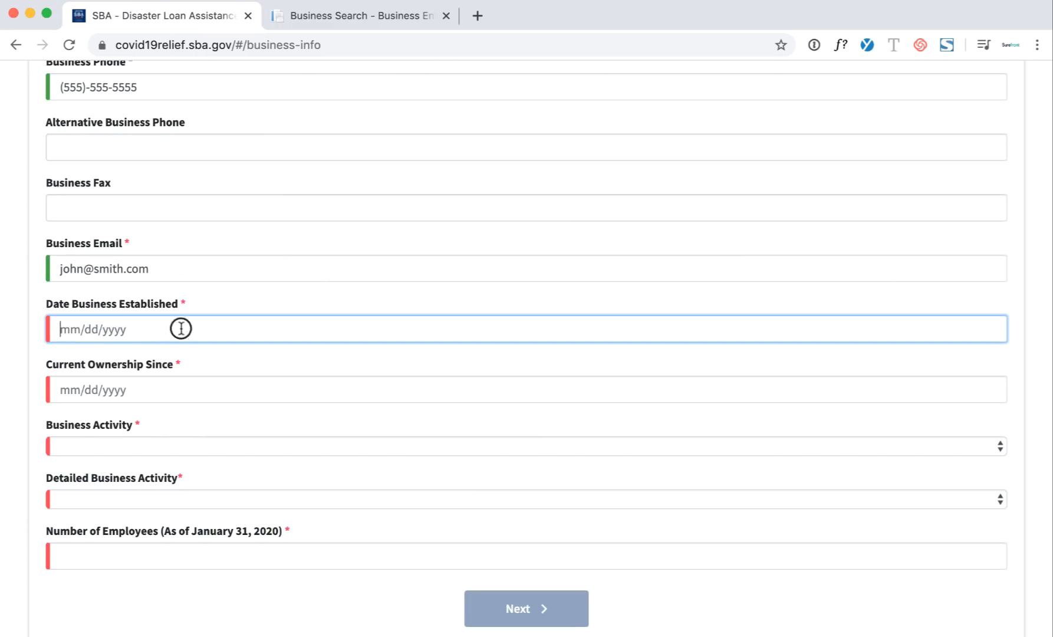
{"action": "type", "text": "02/06/1958"}
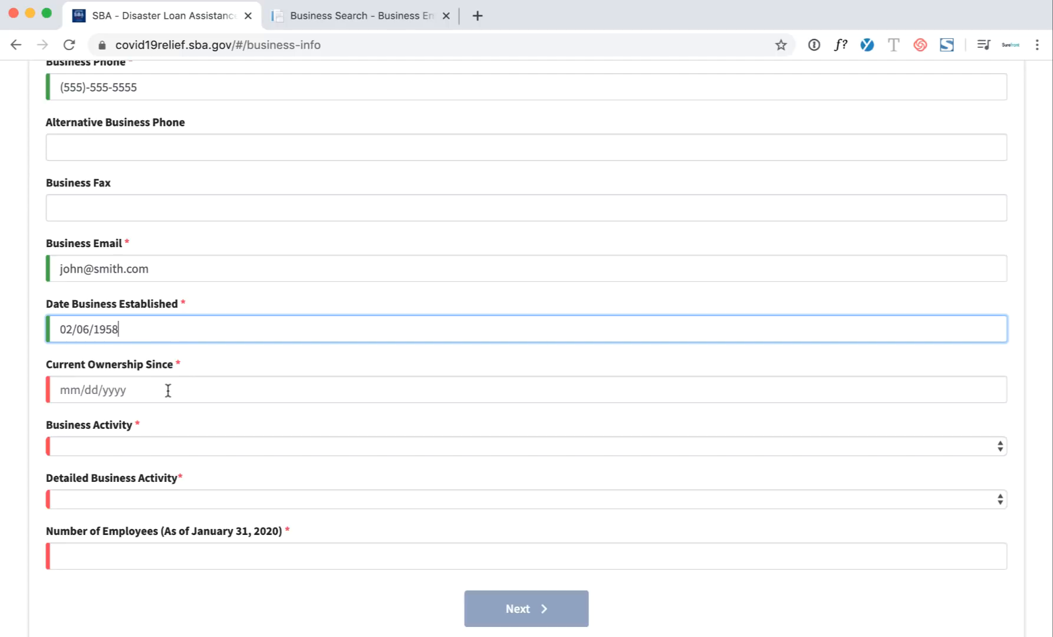
{"action": "left_click", "coordinate": [168, 391]}
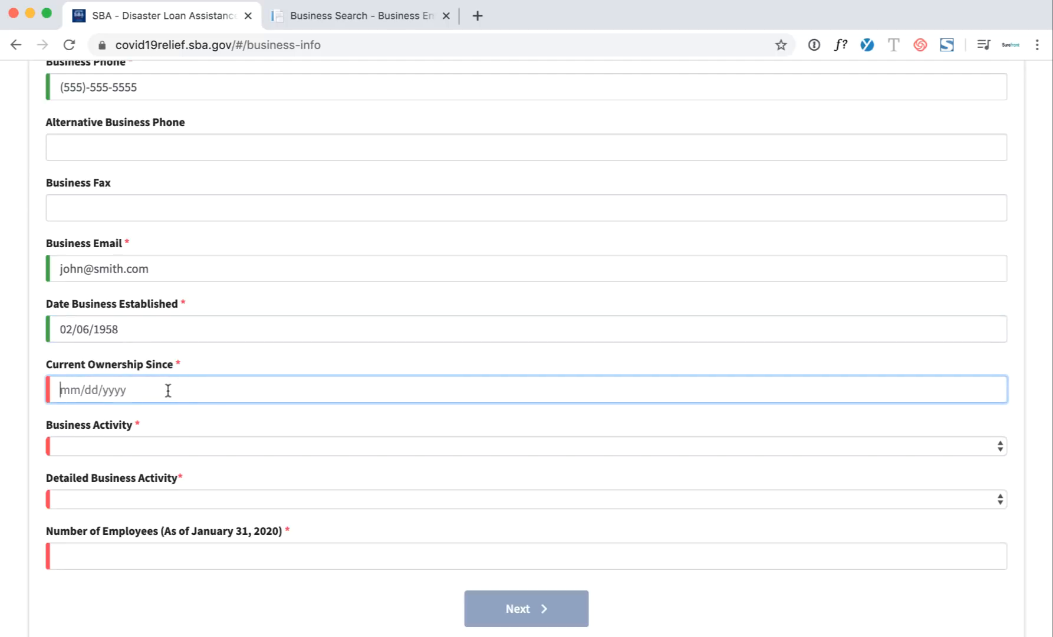
{"action": "type", "text": "02/06"}
{"action": "type", "text": "/19"}
{"action": "type", "text": "58"}
{"action": "scroll", "coordinate": [168, 389], "scroll_direction": "down", "scroll_amount": 3}
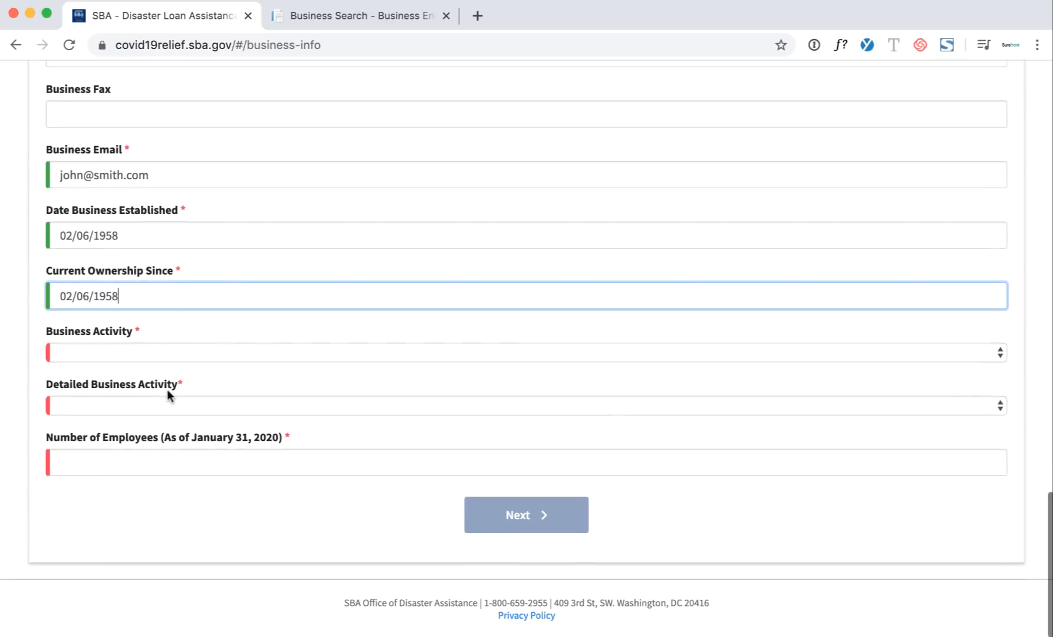
- Choose Entertainment Services as the business activity and Event Planning as the detailed activity
{"action": "left_click", "coordinate": [168, 389]}
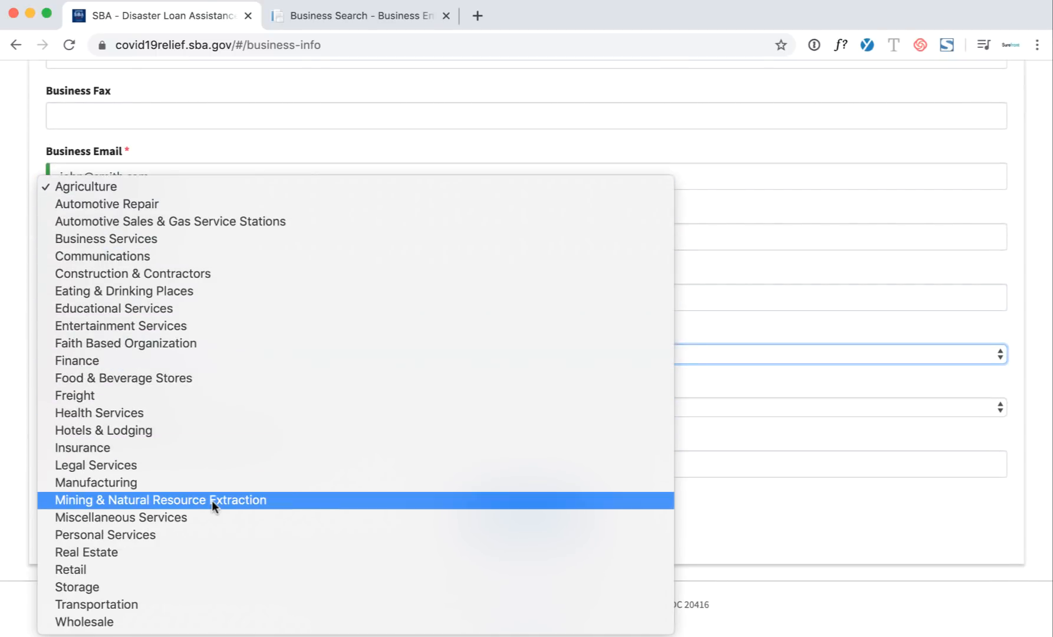
{"action": "left_click", "coordinate": [233, 326]}
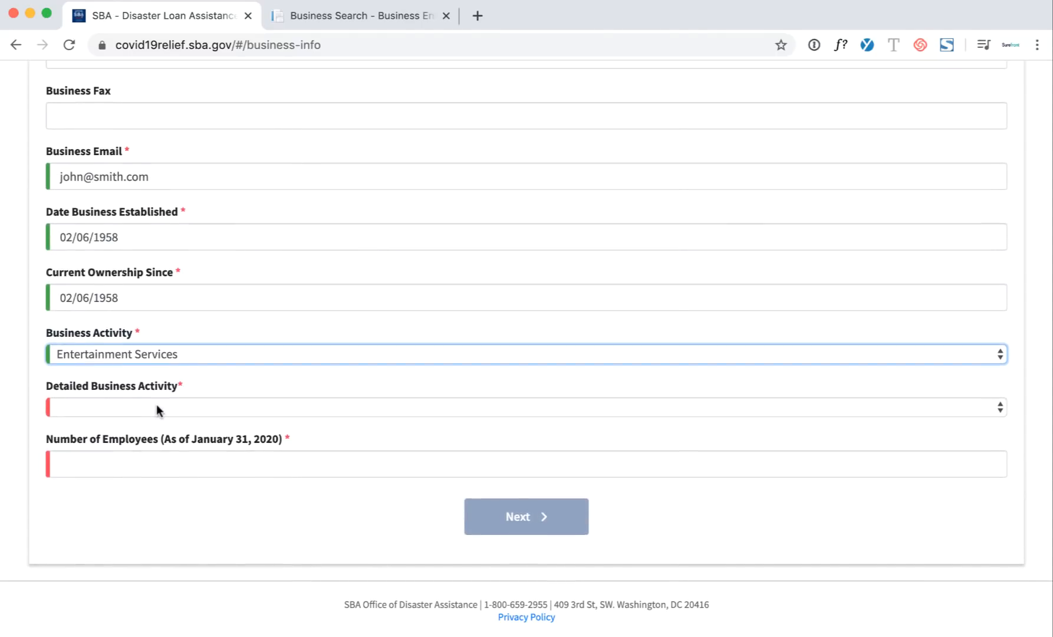
{"action": "left_click", "coordinate": [156, 403]}
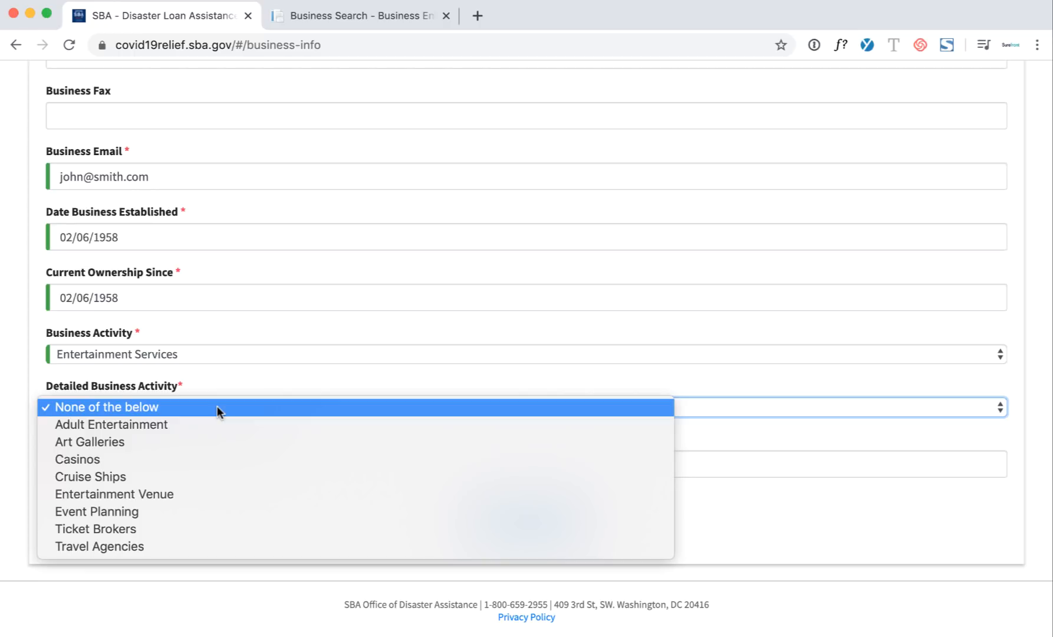
{"action": "left_click", "coordinate": [240, 511]}
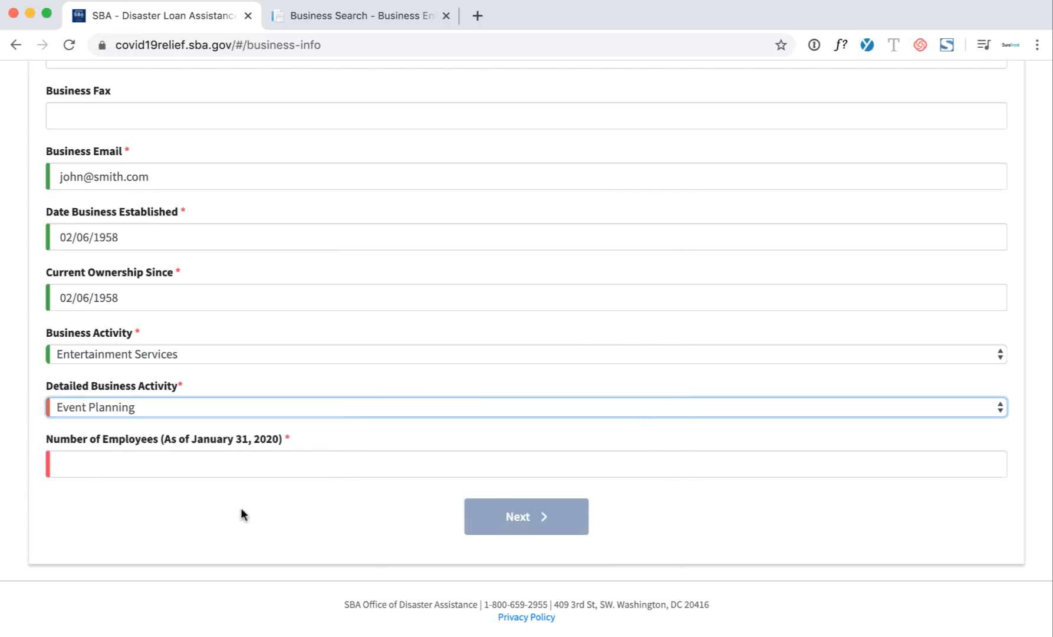
- Enter 50 employees and continue to Step 2, Business Owners Information
{"action": "left_click", "coordinate": [158, 466]}
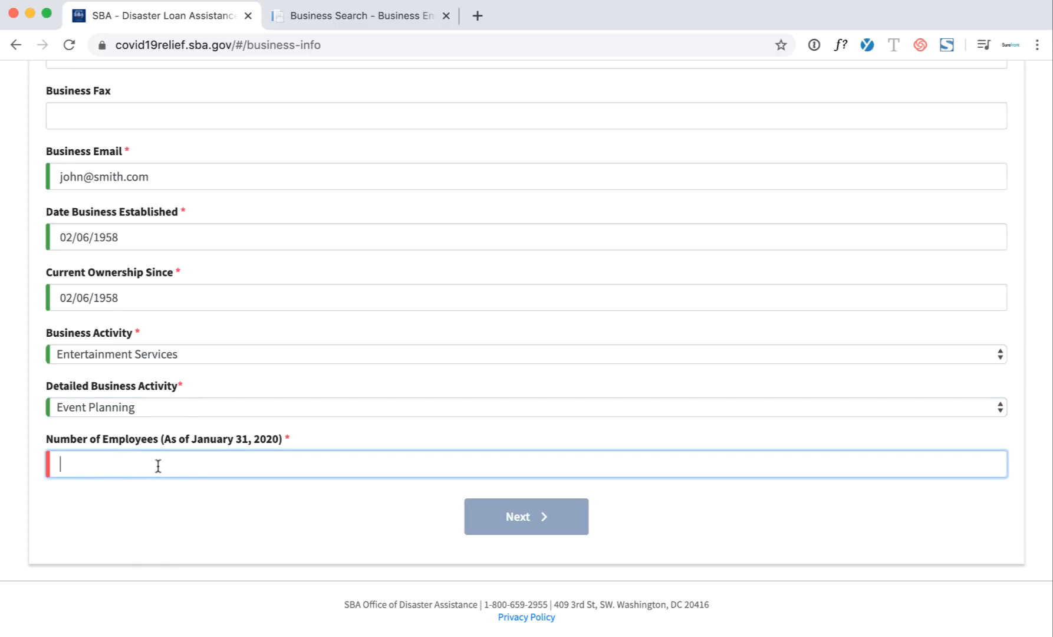
{"action": "type", "text": "50"}
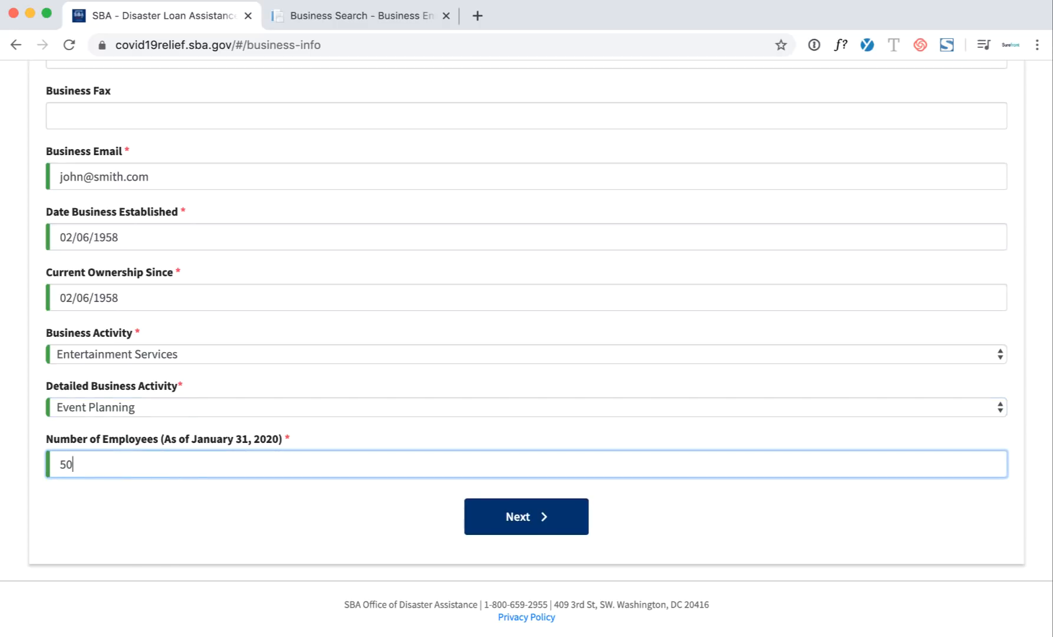
{"action": "left_click", "coordinate": [504, 520]}
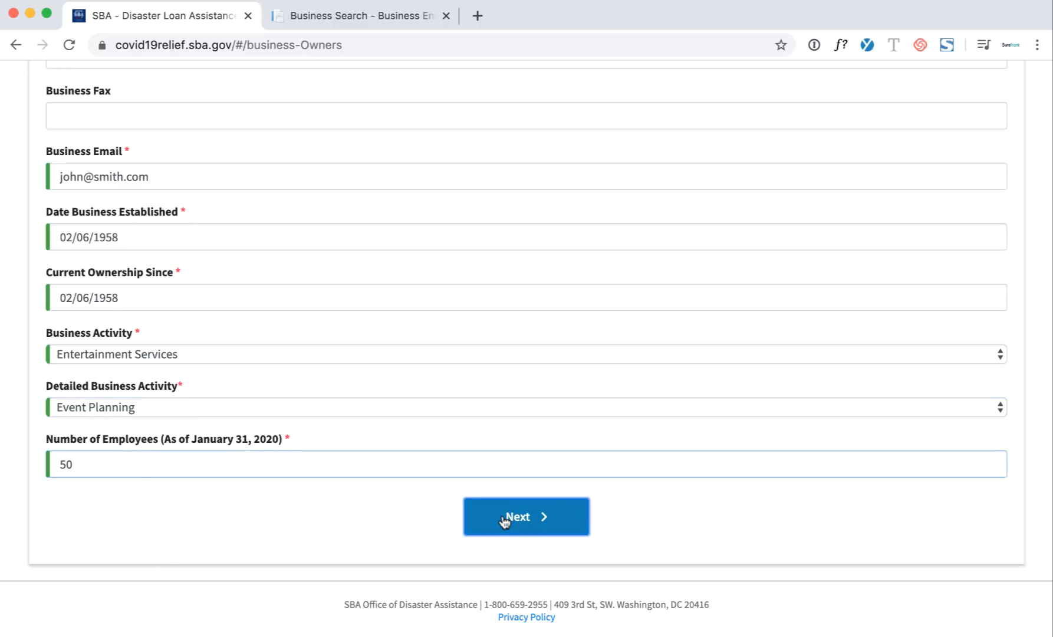
{"action": "scroll", "coordinate": [503, 520], "scroll_direction": "down", "scroll_amount": 1}
{"action": "scroll", "coordinate": [502, 520], "scroll_direction": "down", "scroll_amount": 5}
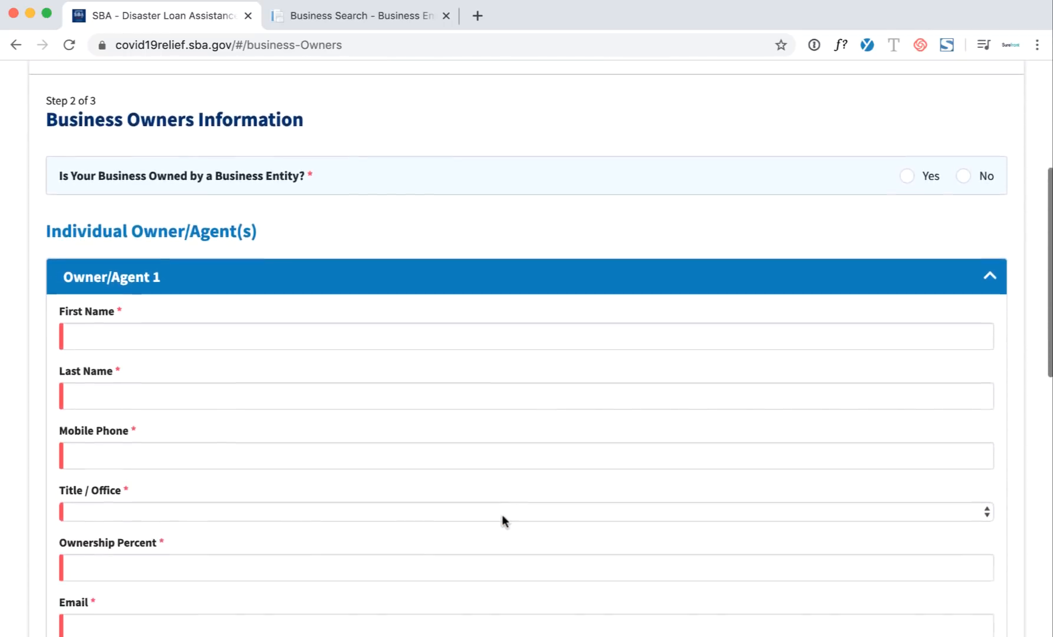
{"action": "scroll", "coordinate": [502, 520], "scroll_direction": "down", "scroll_amount": 2}
{"action": "scroll", "coordinate": [502, 521], "scroll_direction": "down", "scroll_amount": 1}
- Enter Owner/Agent 1's first name, last name and mobile phone
{"action": "left_click", "coordinate": [126, 191]}
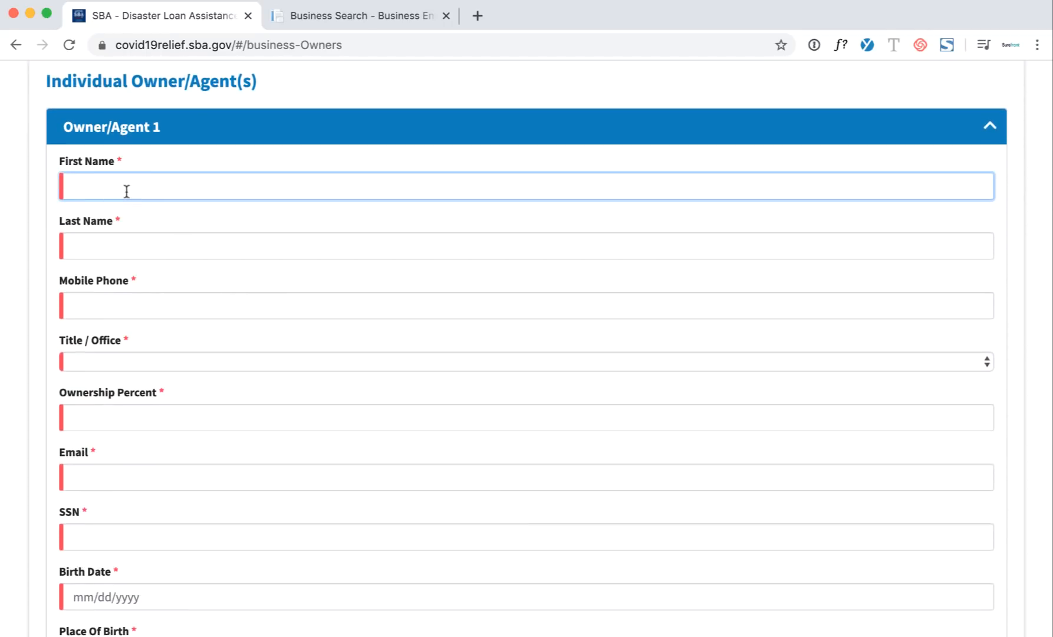
{"action": "type", "text": "John"}
{"action": "key", "text": "Tab"}
{"action": "type", "text": "Smith"}
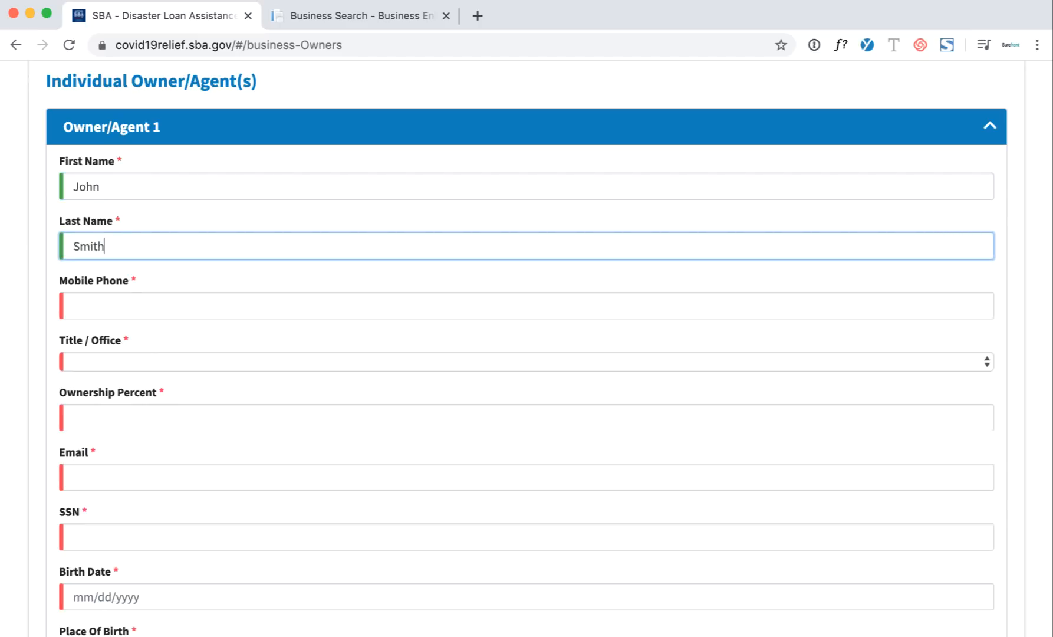
{"action": "left_click", "coordinate": [139, 306]}
{"action": "type", "text": "5555"}
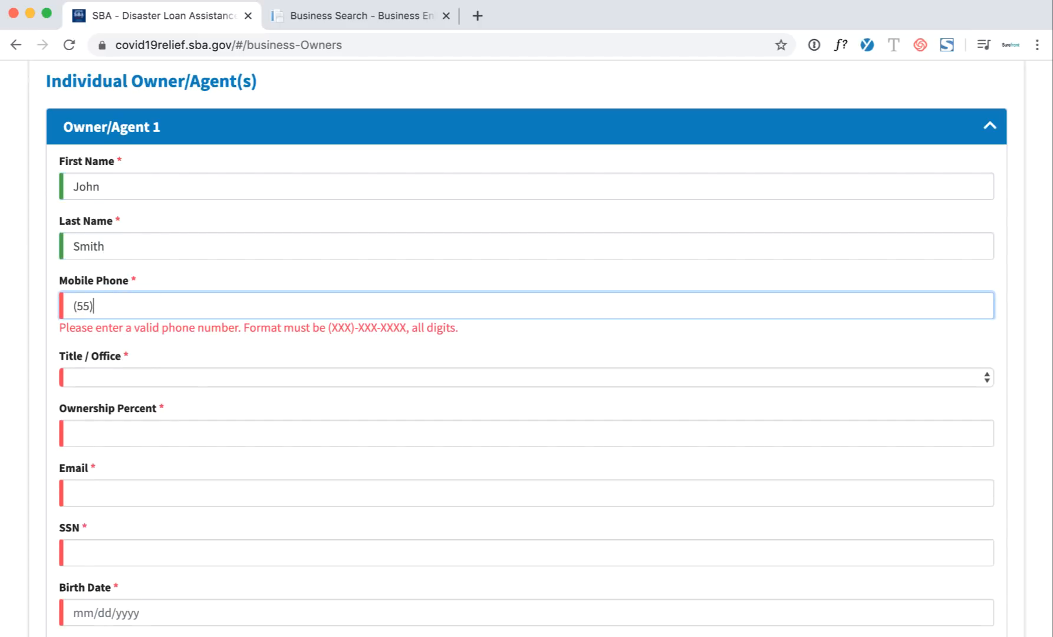
{"action": "type", "text": "55555555"}
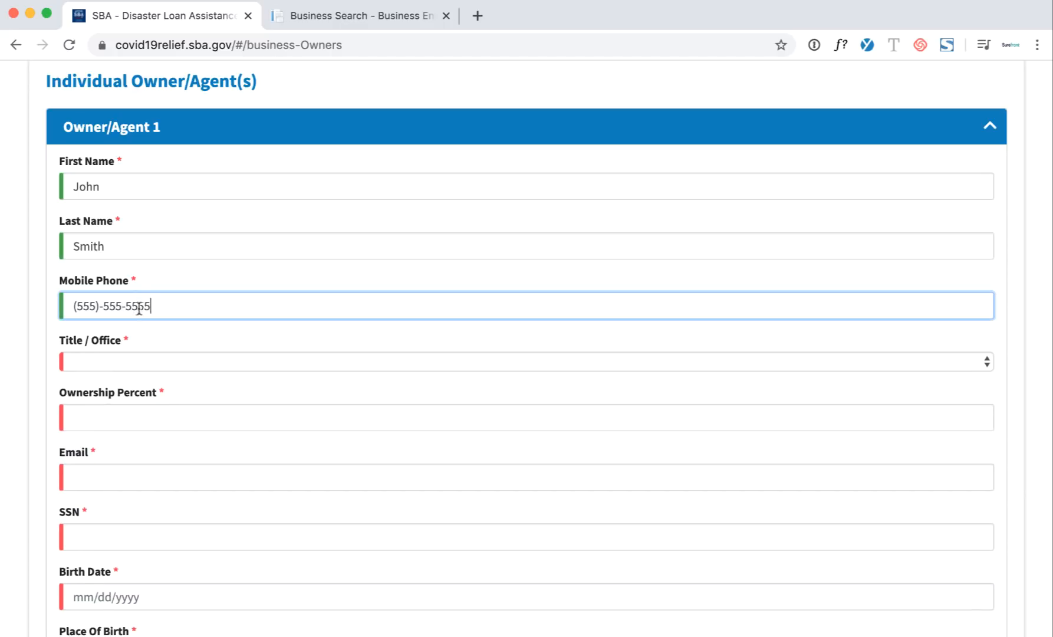
- Set the owner's title to CEO with 100 percent ownership, then fill email and SSN
{"action": "left_click", "coordinate": [155, 361]}
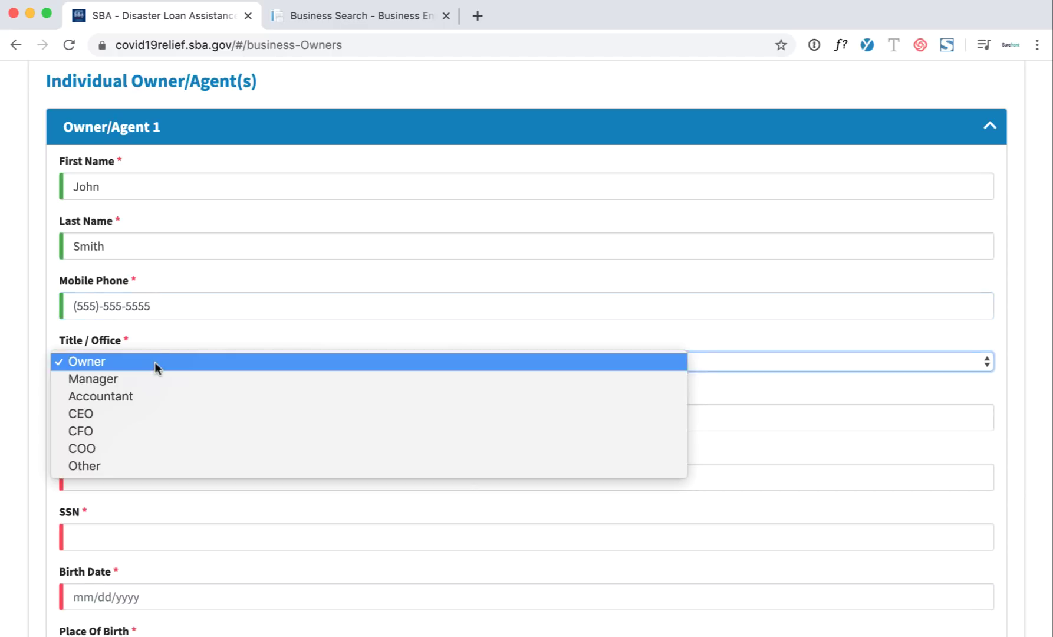
{"action": "left_click", "coordinate": [170, 413]}
{"action": "scroll", "coordinate": [173, 420], "scroll_direction": "down", "scroll_amount": 3}
{"action": "left_click", "coordinate": [147, 304]}
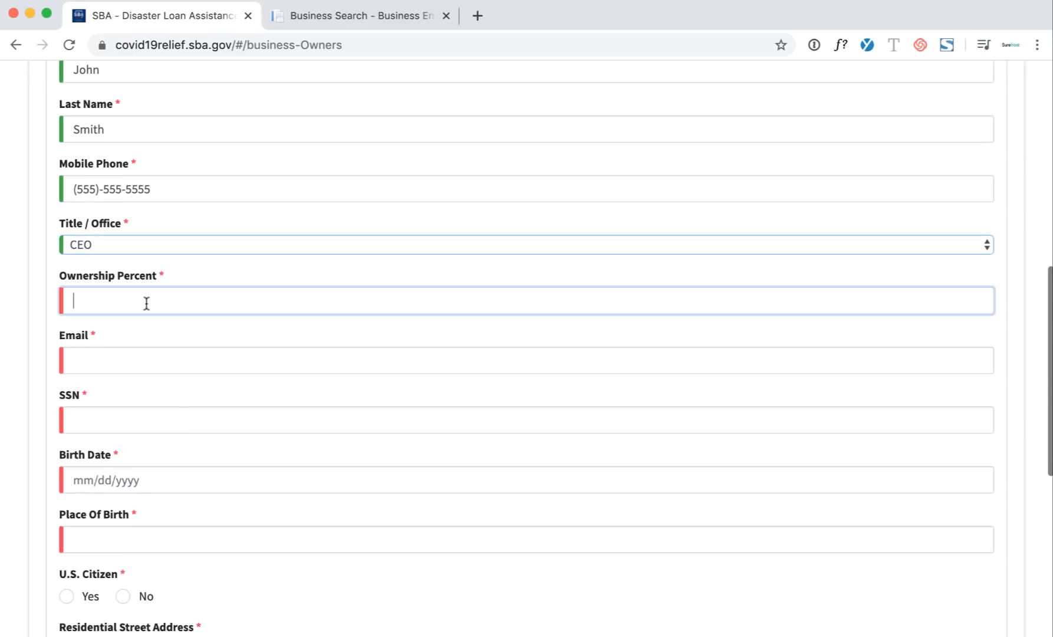
{"action": "type", "text": "100"}
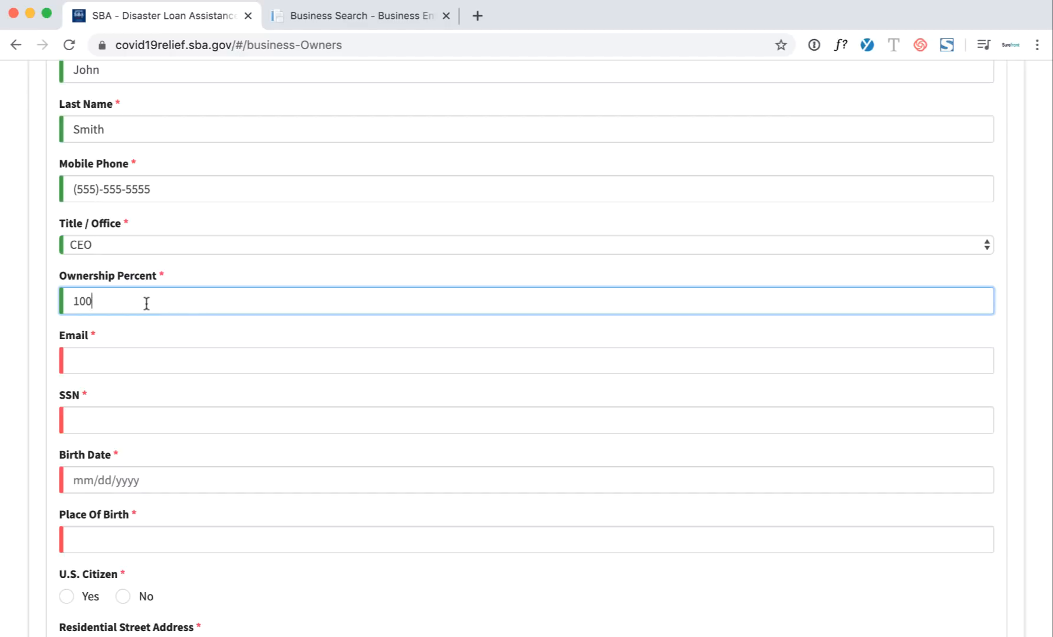
{"action": "key", "text": "Tab"}
{"action": "type", "text": "j"}
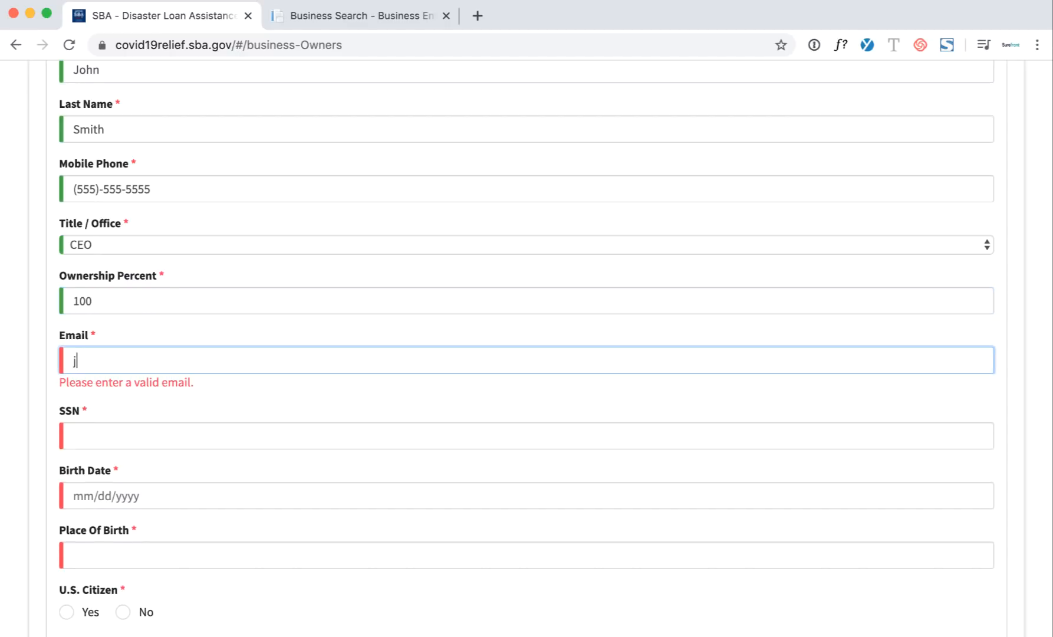
{"action": "type", "text": "ohn@smith"}
{"action": "type", "text": ".com"}
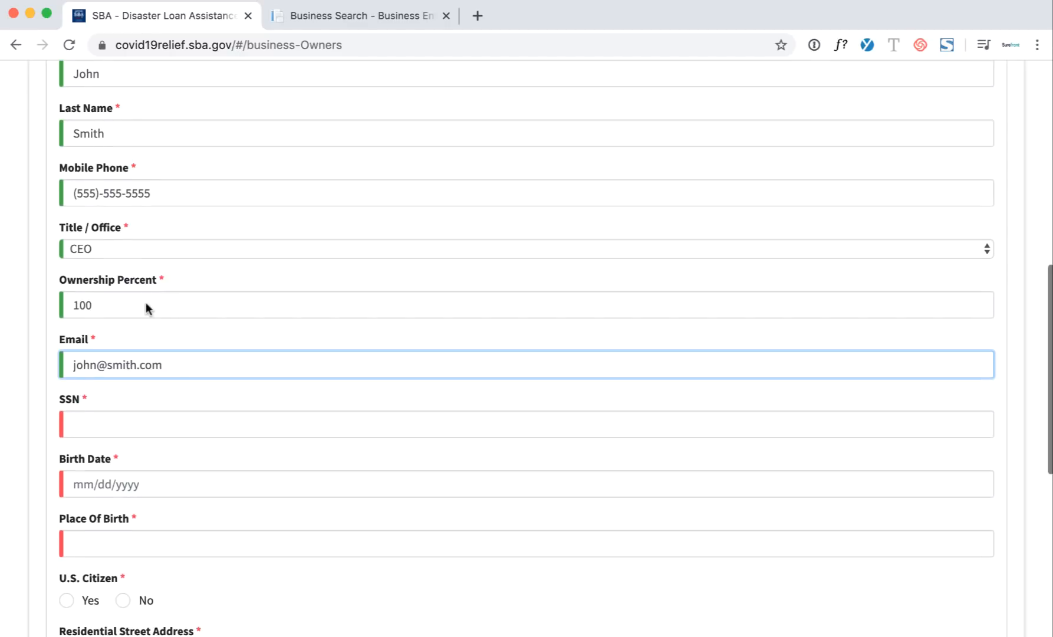
{"action": "key", "text": "Tab"}
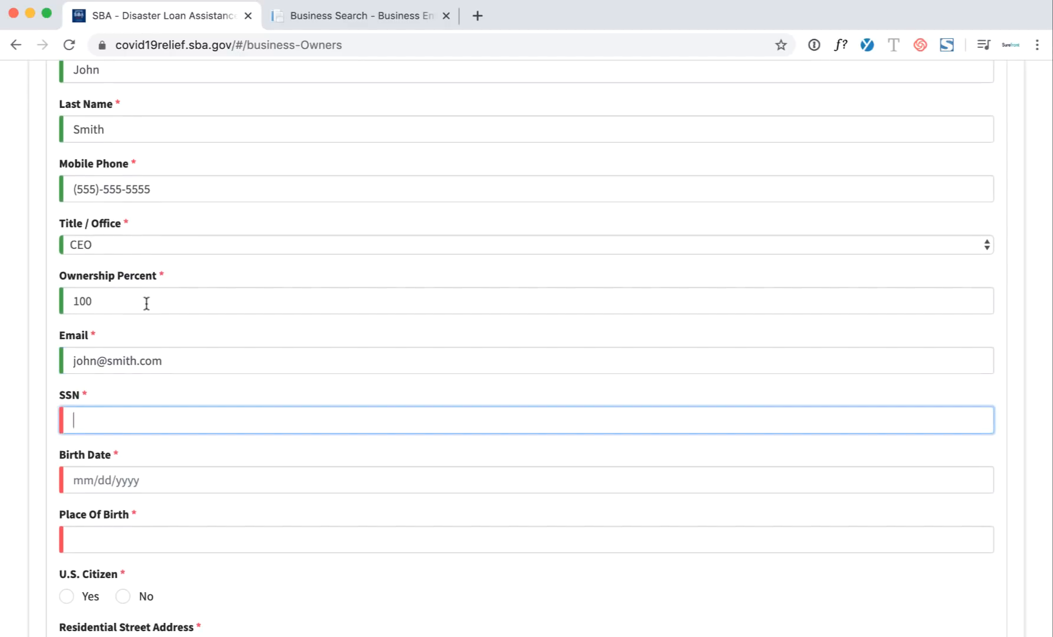
{"action": "type", "text": "999-99-999"}
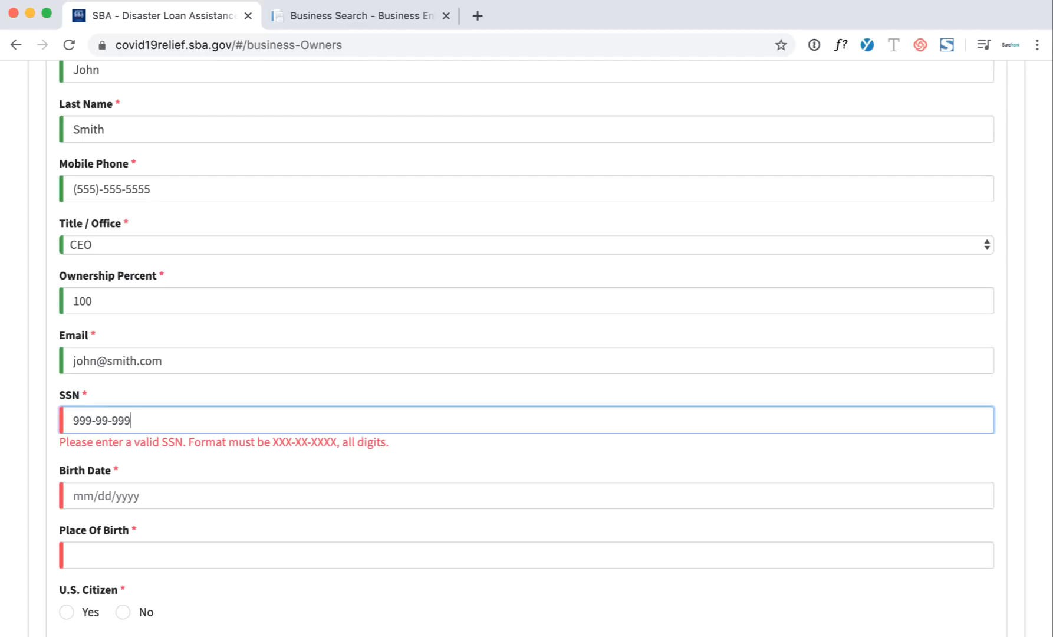
{"action": "type", "text": "9"}
{"action": "scroll", "coordinate": [147, 303], "scroll_direction": "down", "scroll_amount": 5}
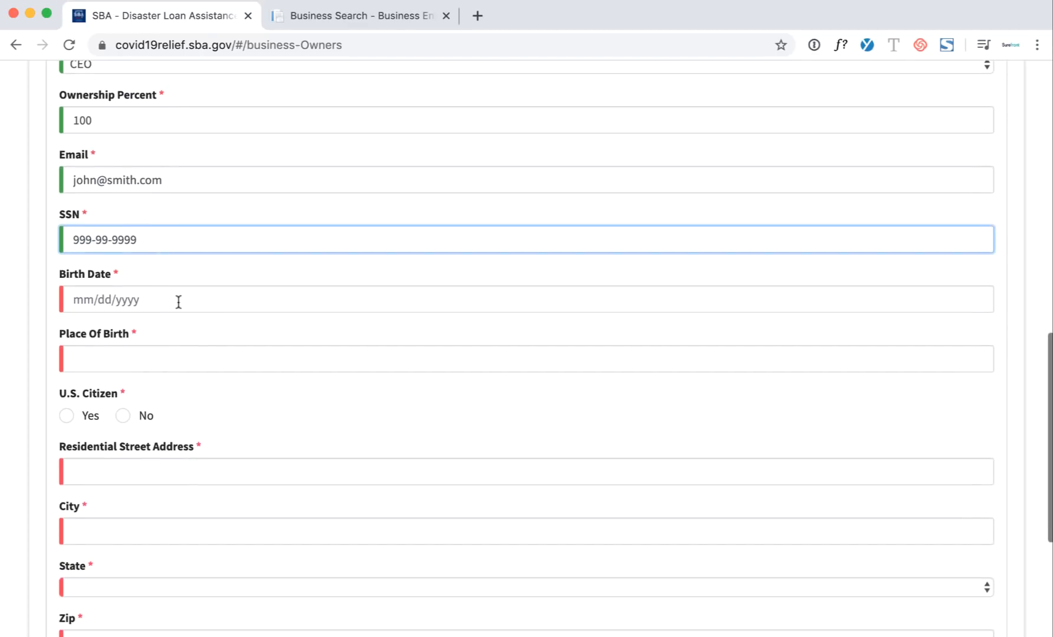
- Enter birth date 01/01/1963, place of birth Los Angeles, and mark the owner a U.S. citizen
{"action": "left_click", "coordinate": [181, 300]}
{"action": "type", "text": "01/01"}
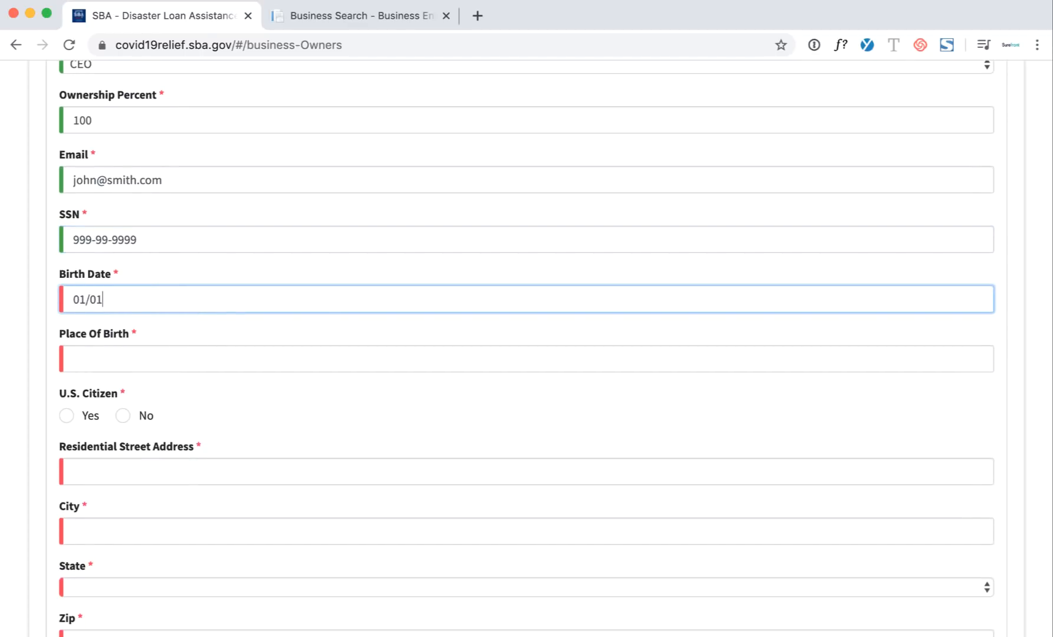
{"action": "type", "text": "/1963"}
{"action": "left_click", "coordinate": [122, 360]}
{"action": "type", "text": "L"}
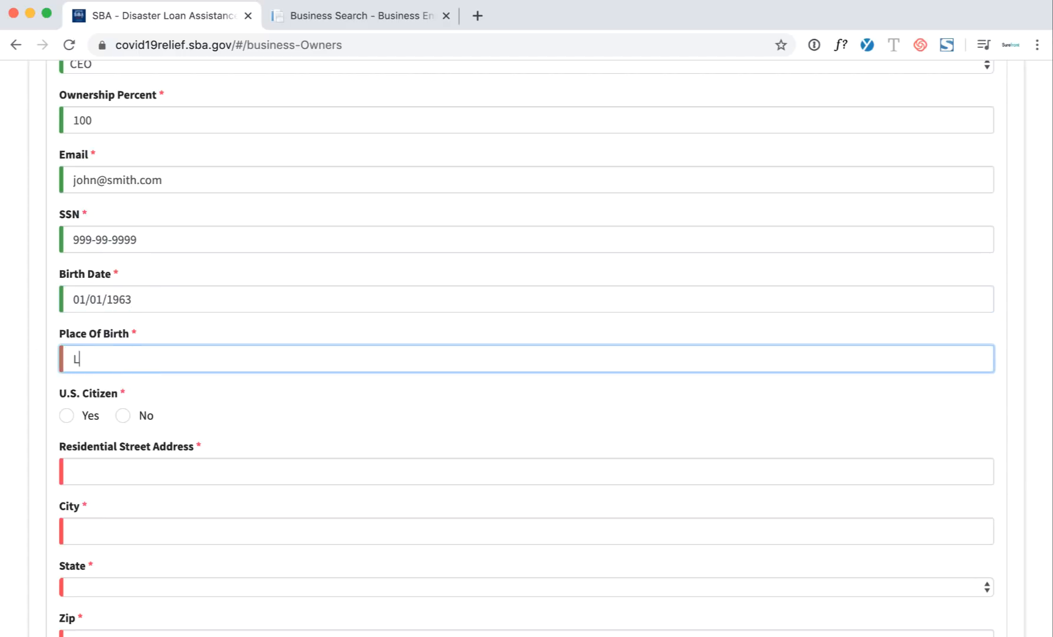
{"action": "type", "text": "os Angeles"}
{"action": "left_click", "coordinate": [67, 416]}
{"action": "scroll", "coordinate": [74, 444], "scroll_direction": "down", "scroll_amount": 3}
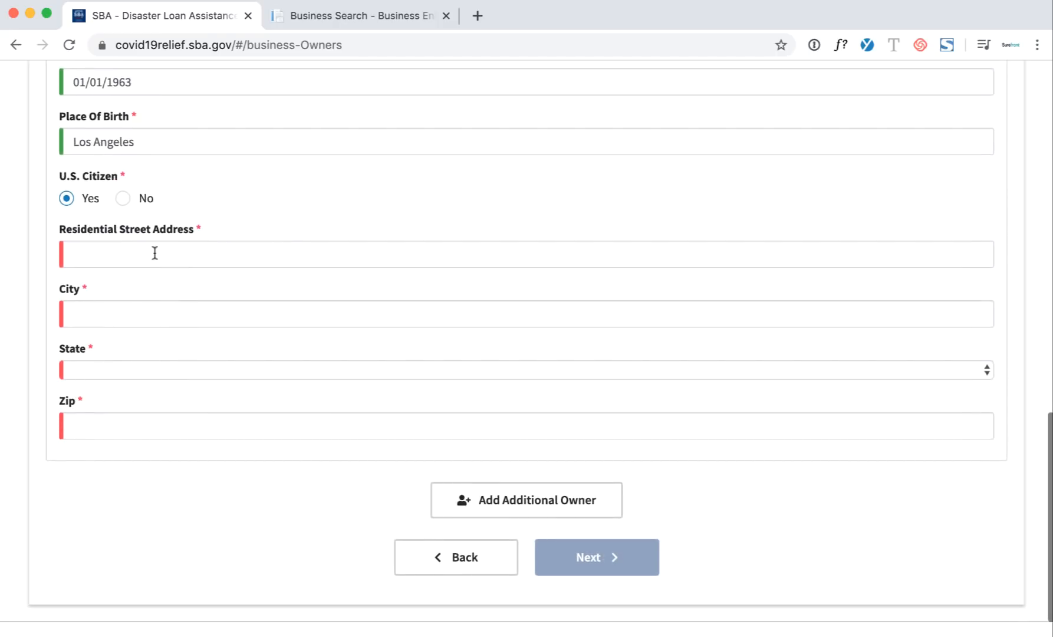
- Fill the home address: 100 main street, Los Angeles, California, zip 10100
{"action": "left_click", "coordinate": [154, 253]}
{"action": "type", "text": "100 "}
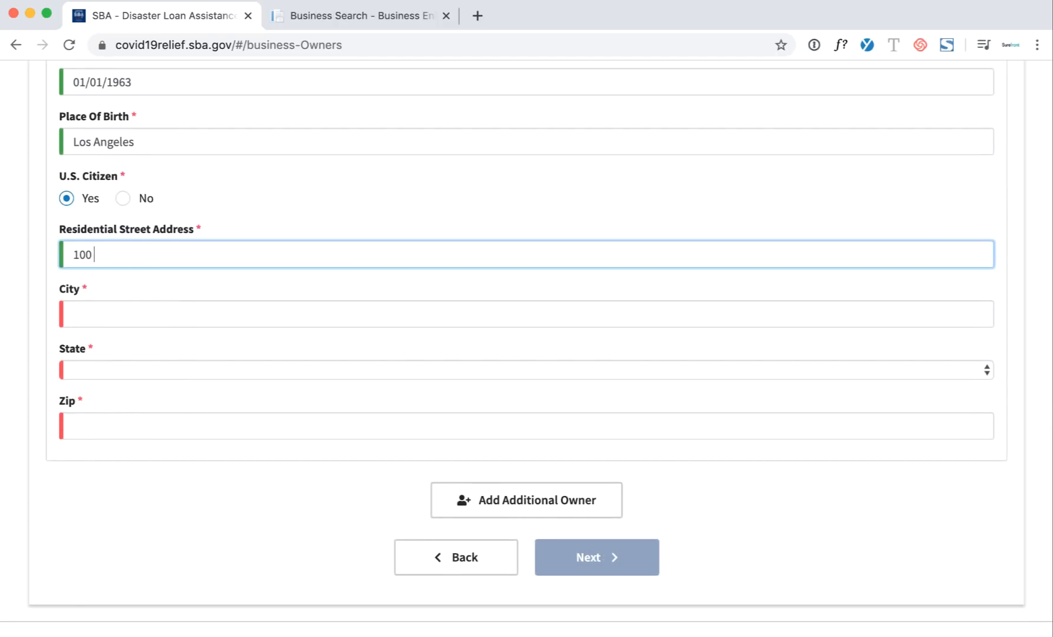
{"action": "type", "text": "main"}
{"action": "type", "text": " ste"}
{"action": "key", "text": "BackSpace"}
{"action": "type", "text": "reet"}
{"action": "left_click", "coordinate": [138, 311]}
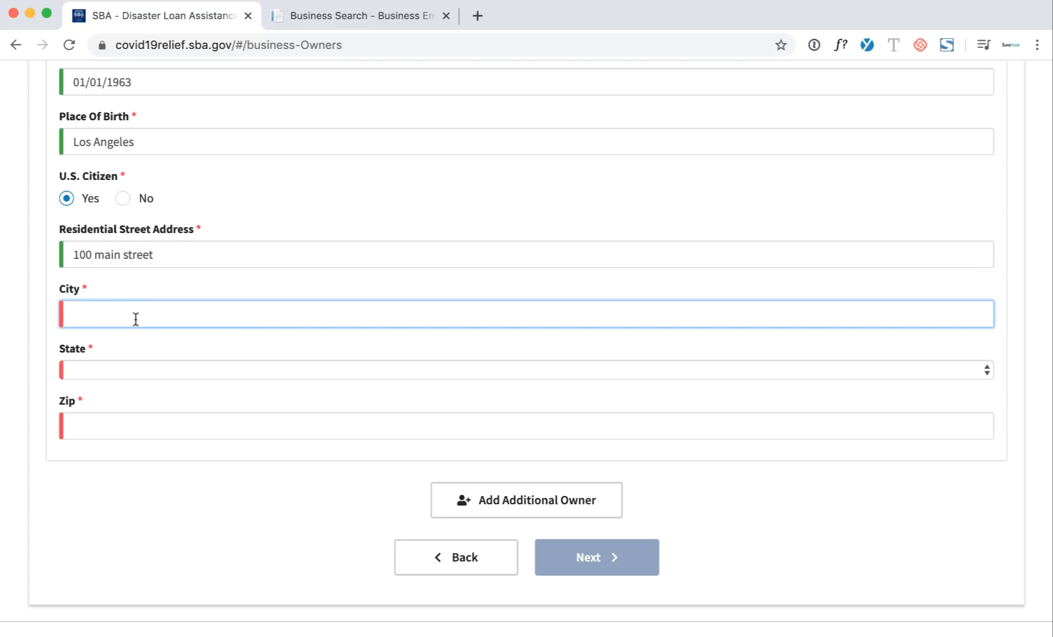
{"action": "type", "text": "Los Angeles"}
{"action": "key", "text": "Tab"}
{"action": "key", "text": "space"}
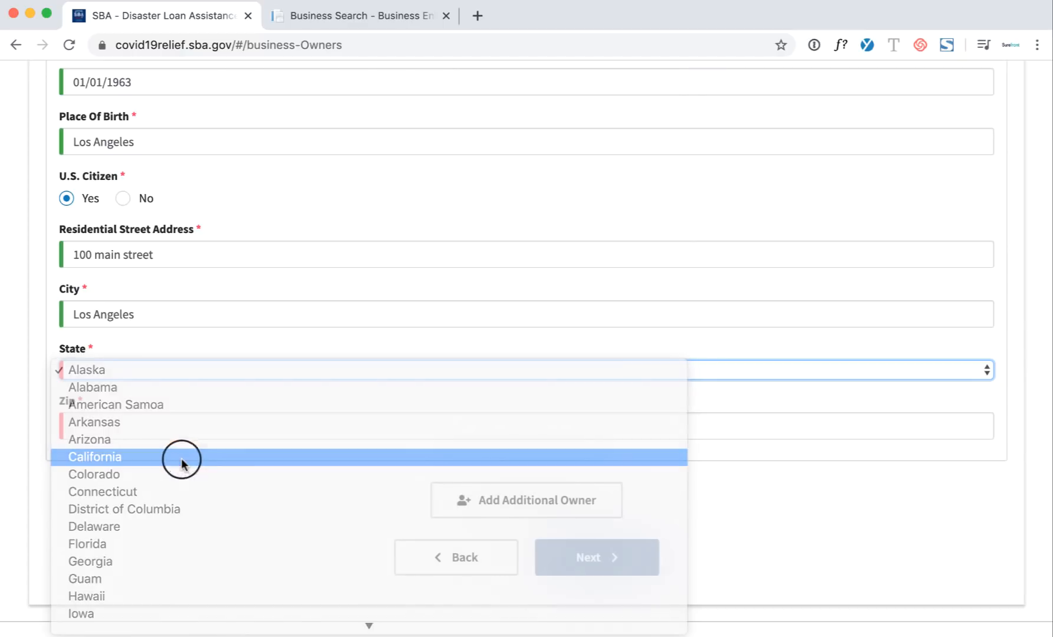
{"action": "left_click", "coordinate": [182, 462]}
{"action": "left_click", "coordinate": [165, 430]}
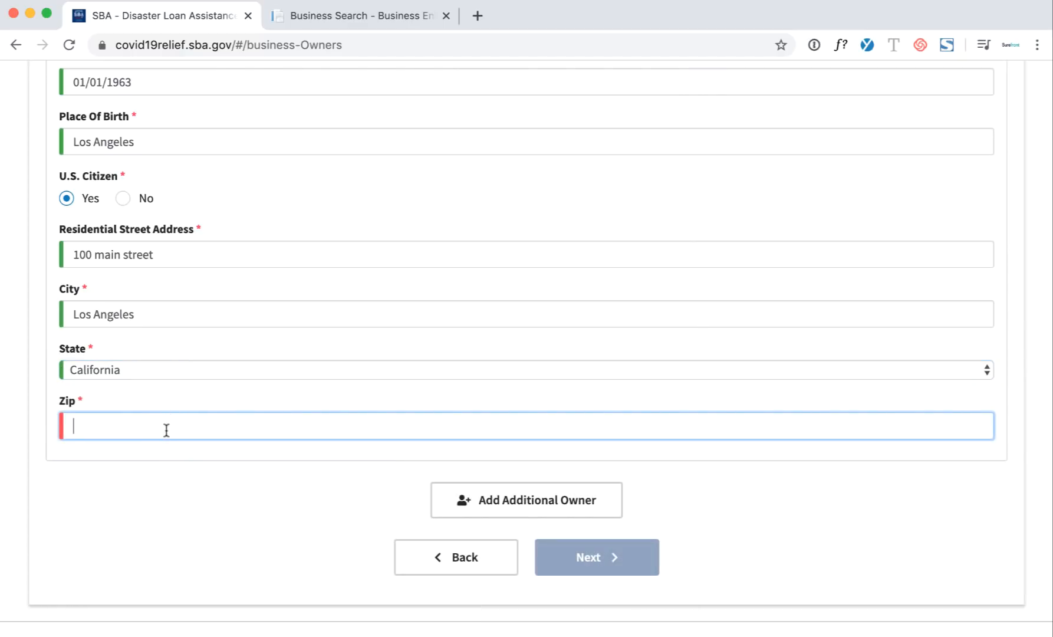
{"action": "type", "text": "10100"}
{"action": "scroll", "coordinate": [166, 429], "scroll_direction": "up", "scroll_amount": 10}
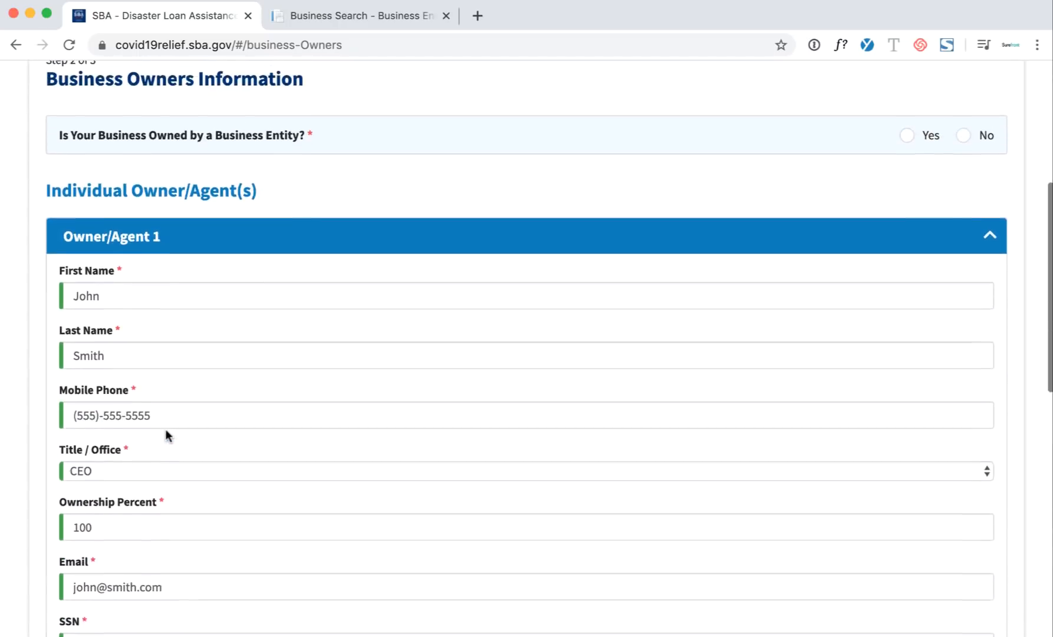
{"action": "scroll", "coordinate": [166, 429], "scroll_direction": "up", "scroll_amount": 3}
{"action": "scroll", "coordinate": [165, 429], "scroll_direction": "up", "scroll_amount": 3}
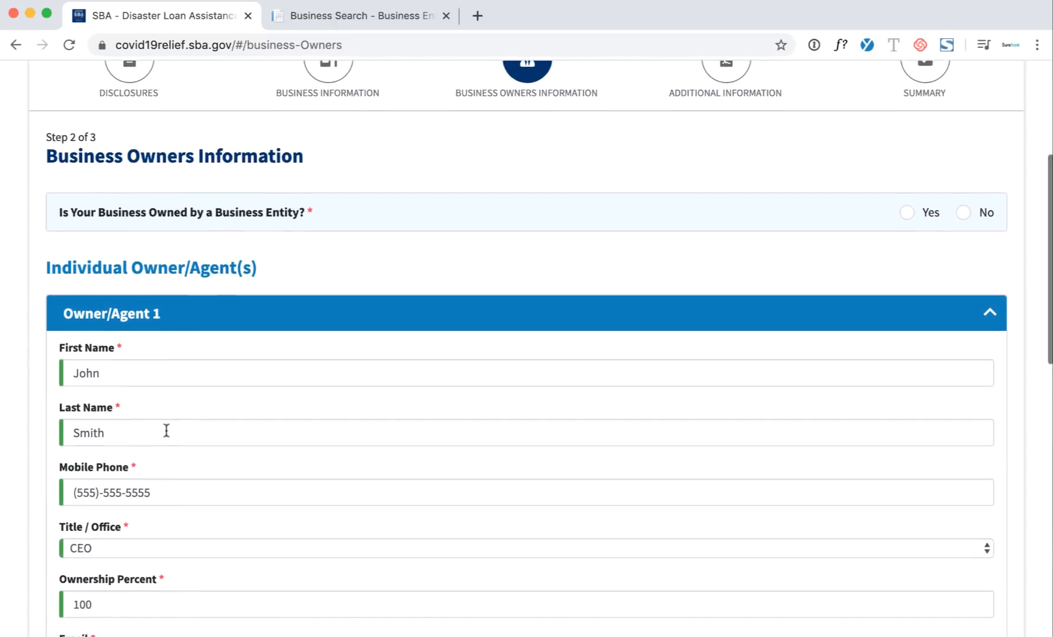
{"action": "scroll", "coordinate": [165, 431], "scroll_direction": "down", "scroll_amount": 3}
{"action": "scroll", "coordinate": [165, 431], "scroll_direction": "up", "scroll_amount": 5}
{"action": "scroll", "coordinate": [165, 431], "scroll_direction": "up", "scroll_amount": 3}
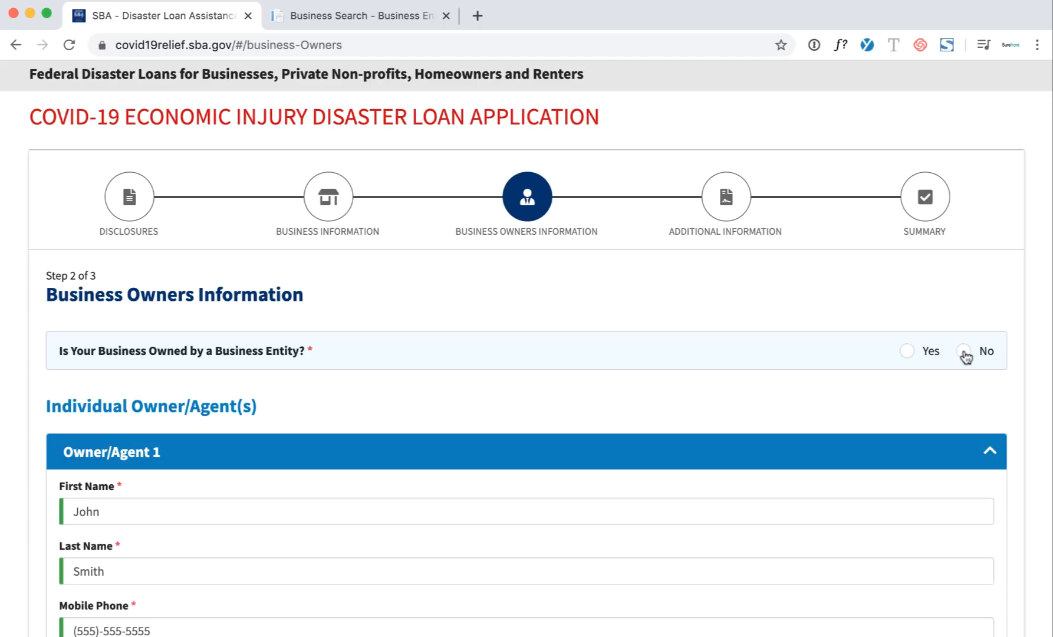
- Answer No to 'Is Your Business Owned by a Business Entity?'
{"action": "left_click", "coordinate": [964, 351]}
{"action": "scroll", "coordinate": [852, 411], "scroll_direction": "down", "scroll_amount": 3}
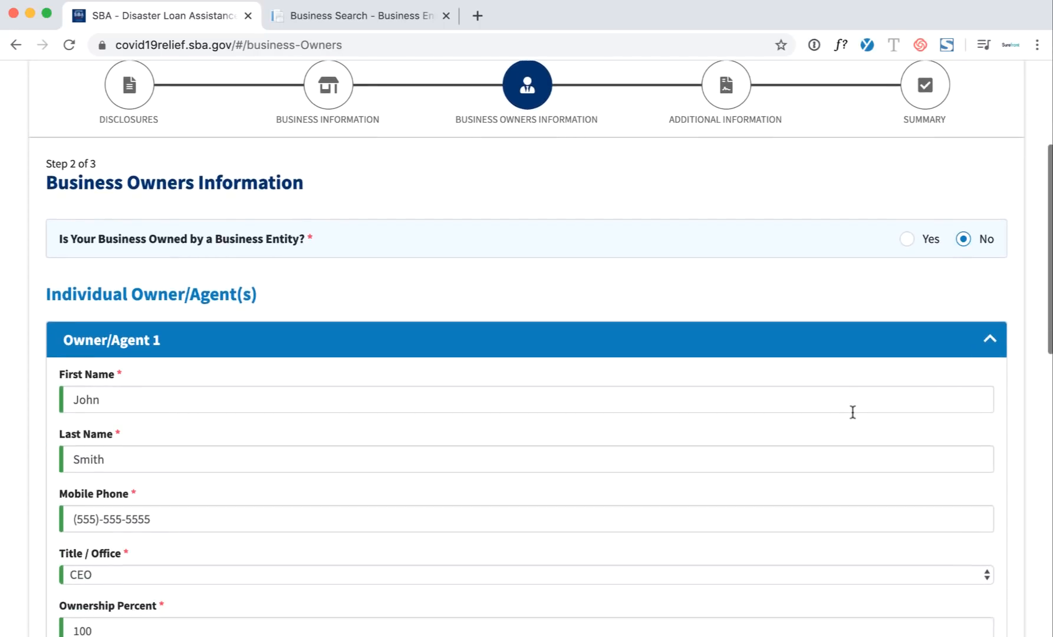
{"action": "scroll", "coordinate": [851, 411], "scroll_direction": "down", "scroll_amount": 5}
{"action": "scroll", "coordinate": [852, 412], "scroll_direction": "down", "scroll_amount": 5}
{"action": "scroll", "coordinate": [853, 411], "scroll_direction": "down", "scroll_amount": 2}
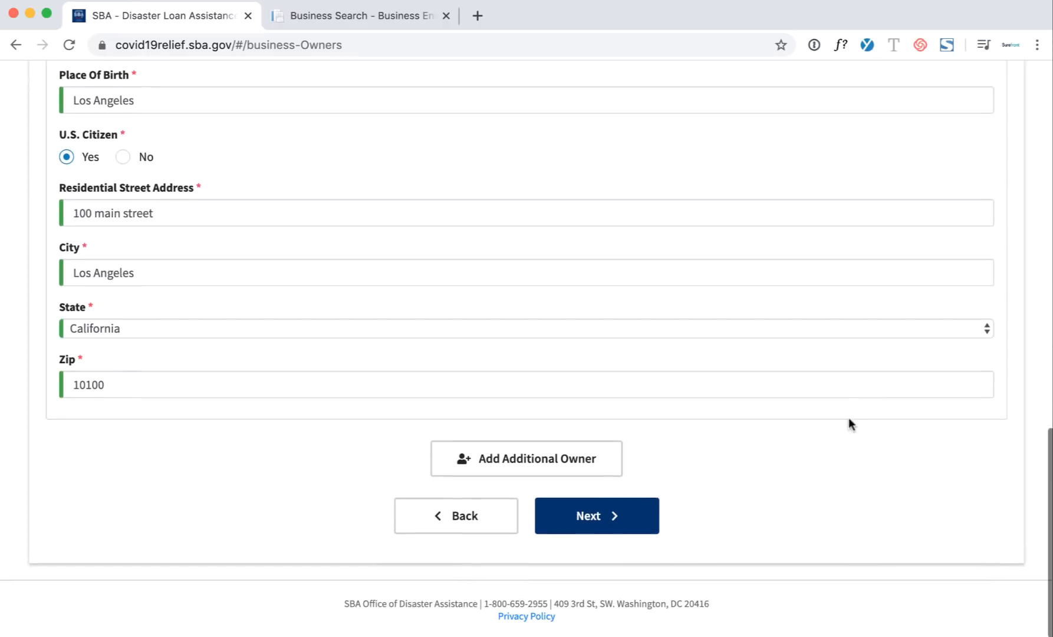
- Continue to Additional Information and answer No to the criminal offense, debarment and pending charges questions
{"action": "left_click", "coordinate": [613, 517]}
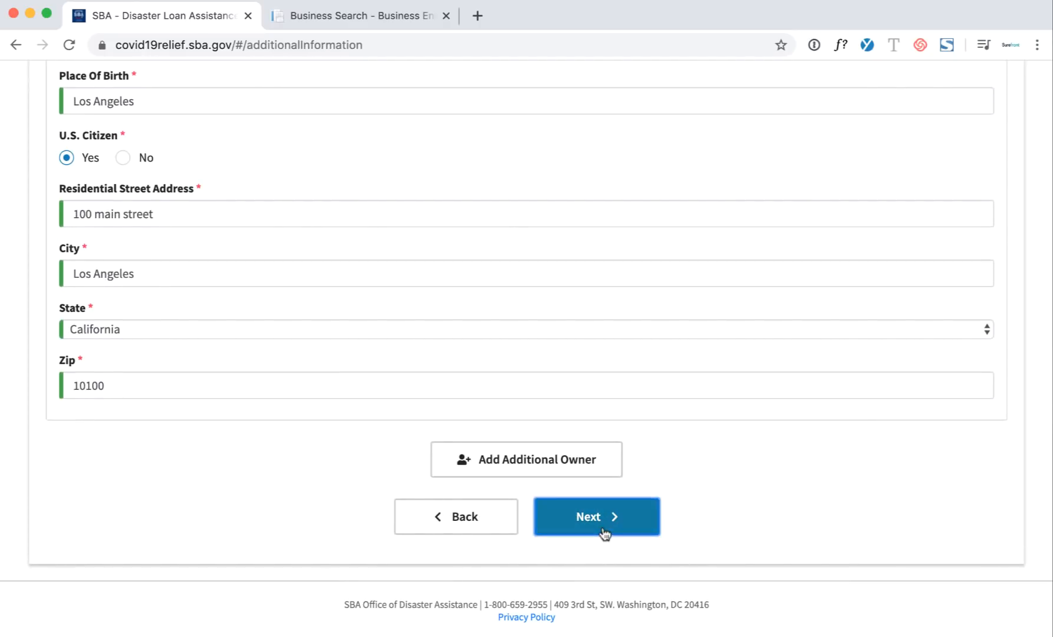
{"action": "scroll", "coordinate": [600, 518], "scroll_direction": "down", "scroll_amount": 5}
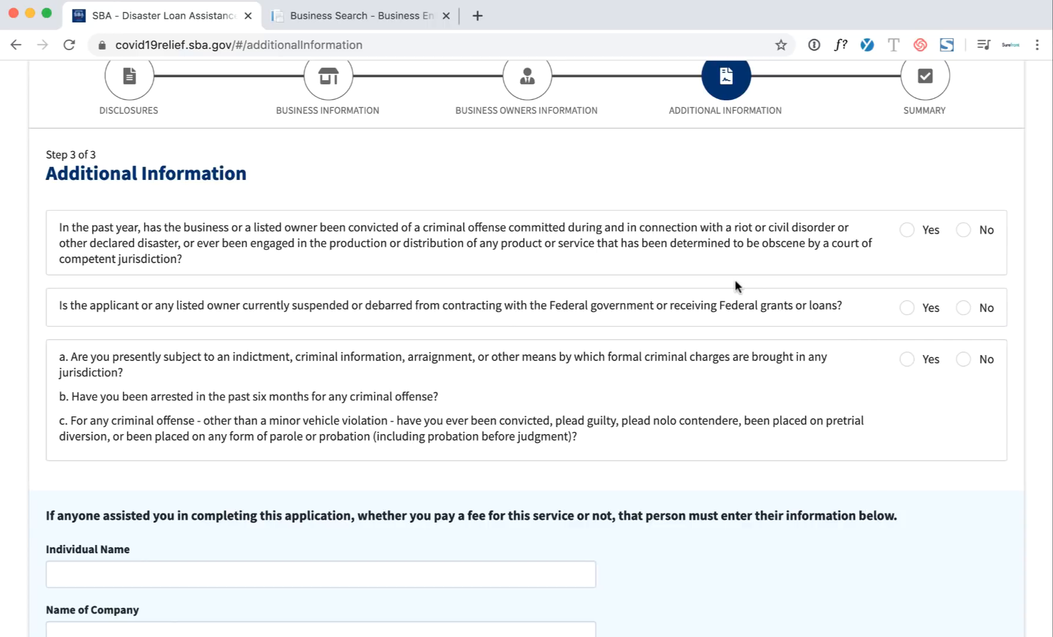
{"action": "left_click", "coordinate": [963, 229]}
{"action": "scroll", "coordinate": [967, 331], "scroll_direction": "down", "scroll_amount": 2}
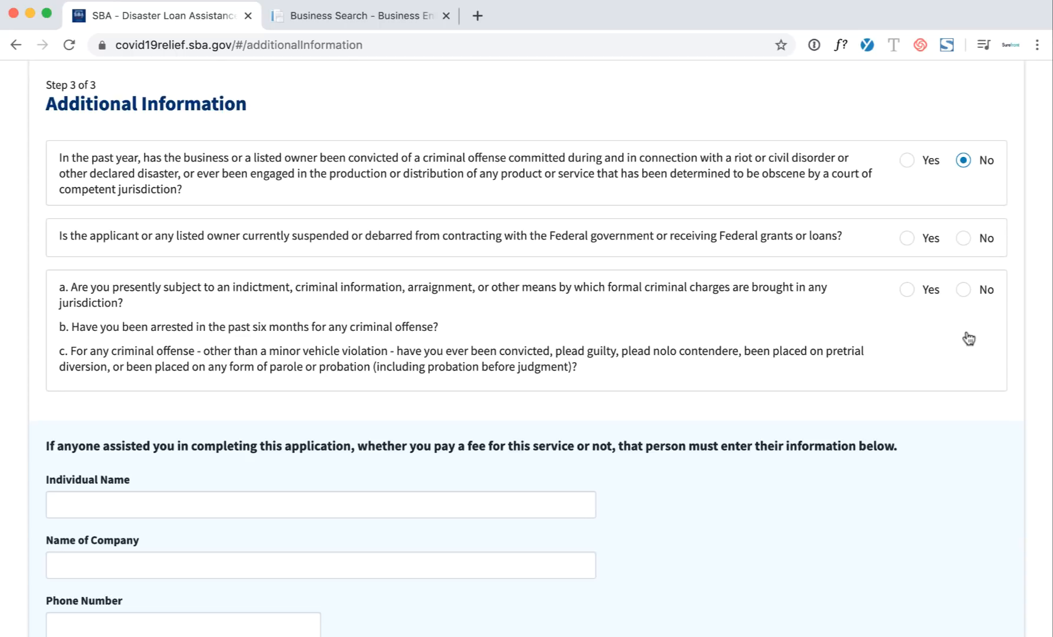
{"action": "left_click", "coordinate": [964, 239]}
{"action": "left_click", "coordinate": [963, 289]}
{"action": "scroll", "coordinate": [956, 385], "scroll_direction": "down", "scroll_amount": 3}
{"action": "scroll", "coordinate": [957, 384], "scroll_direction": "down", "scroll_amount": 2}
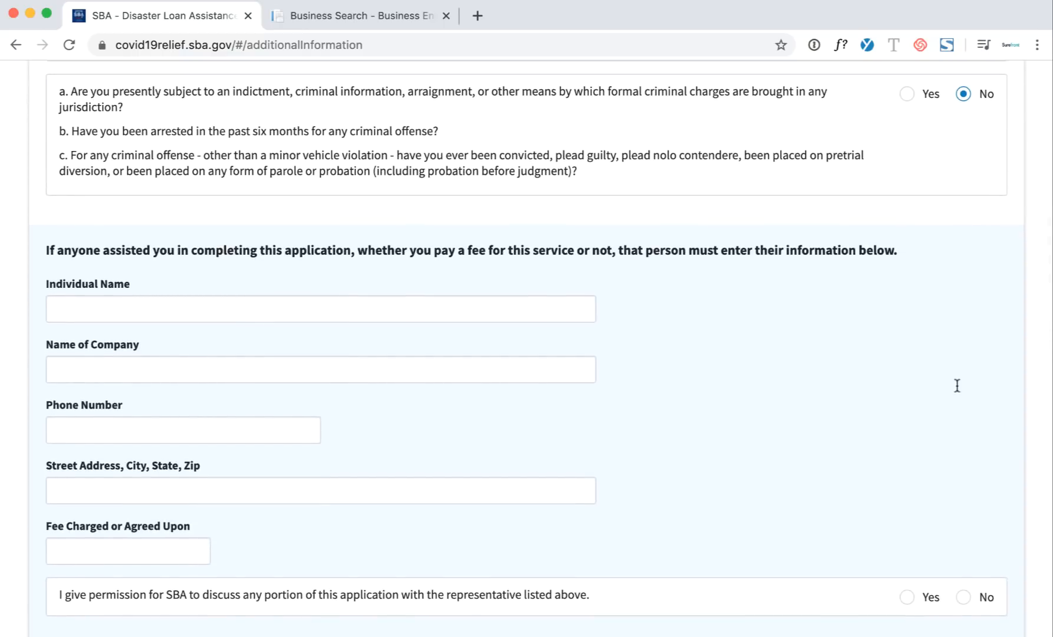
{"action": "scroll", "coordinate": [957, 384], "scroll_direction": "down", "scroll_amount": 3}
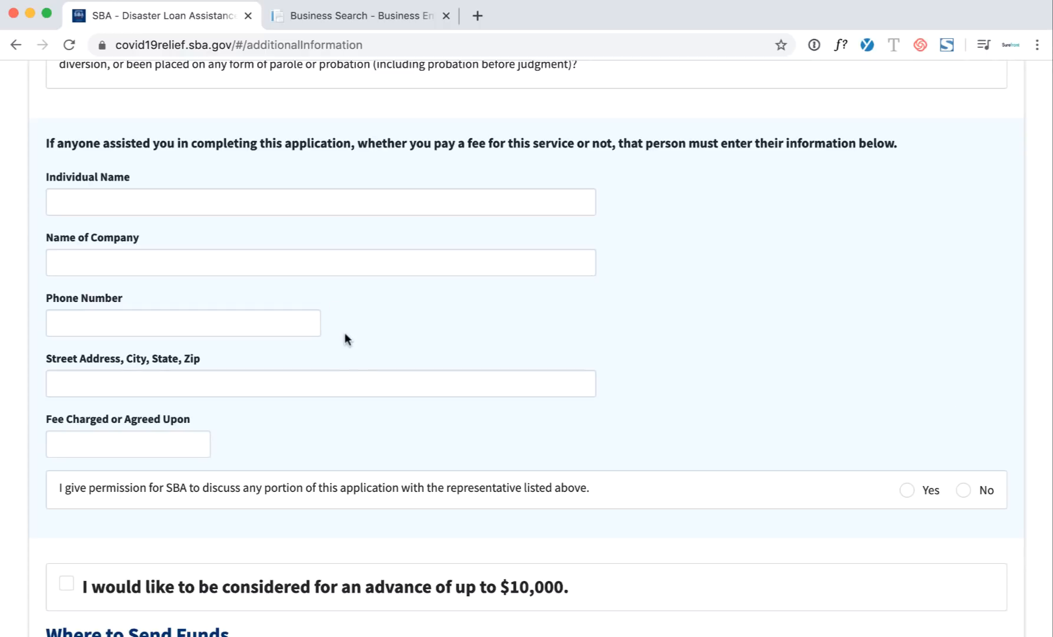
{"action": "scroll", "coordinate": [355, 361], "scroll_direction": "down", "scroll_amount": 8}
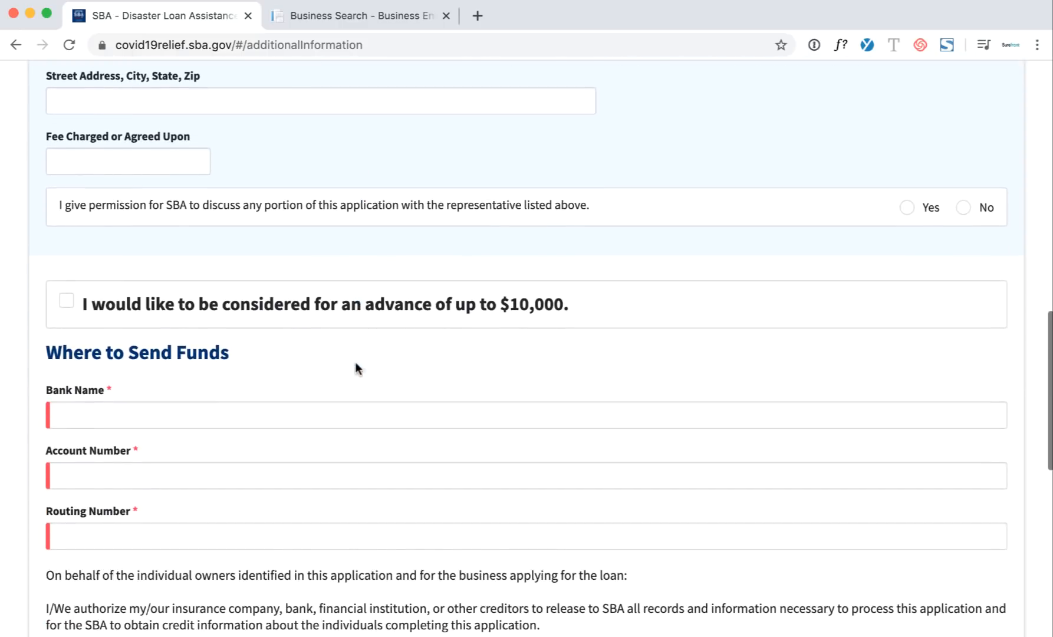
- Check the request to be considered for an advance of up to $10,000
{"action": "left_click", "coordinate": [66, 305]}
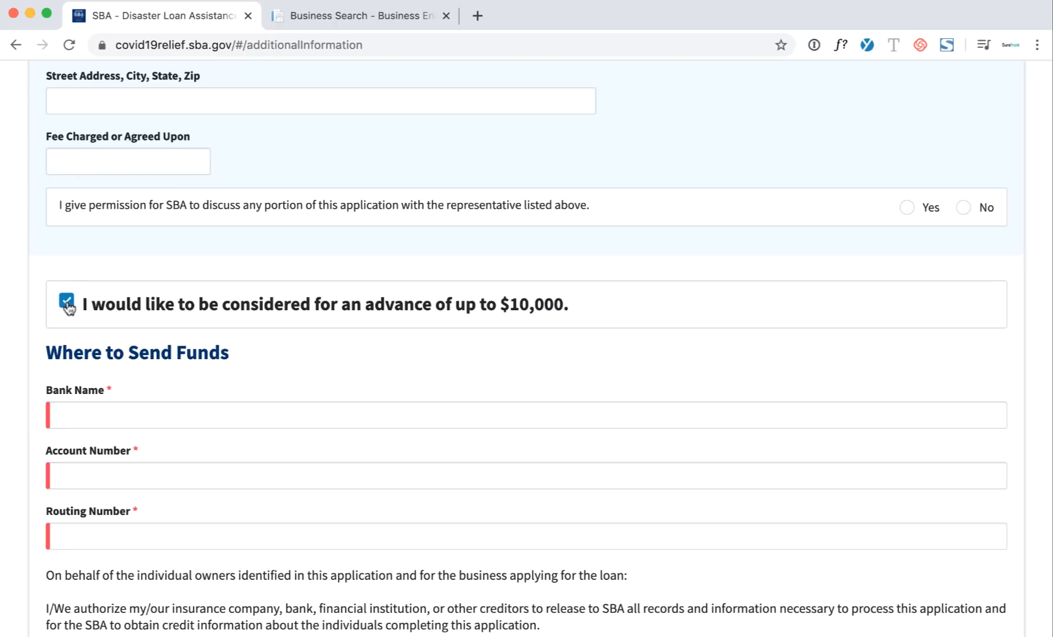
{"action": "scroll", "coordinate": [359, 346], "scroll_direction": "down", "scroll_amount": 2}
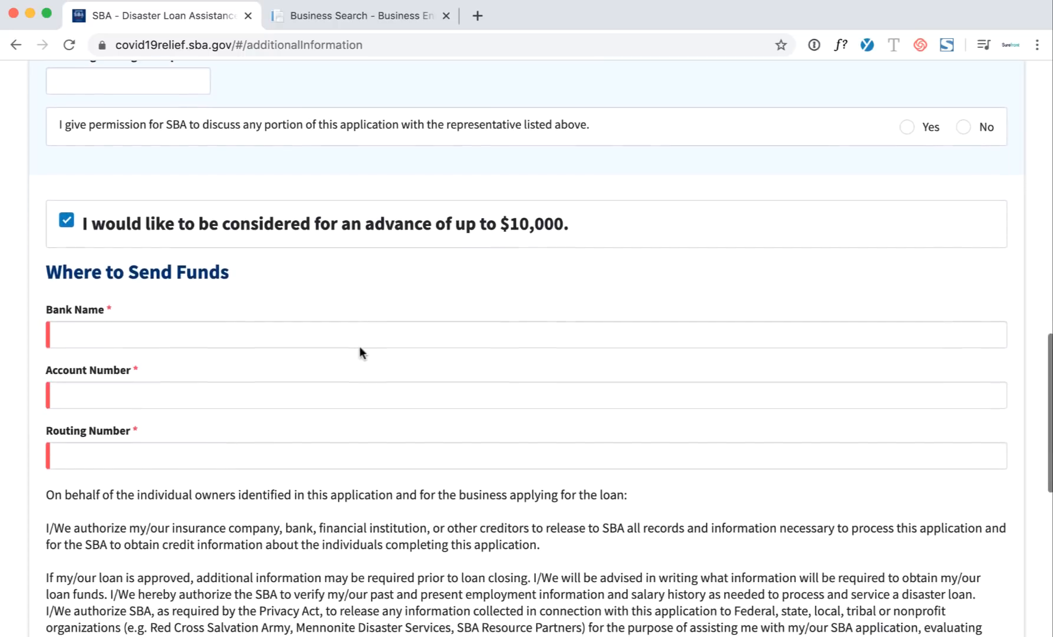
- Enter Bank of America, account number 9999999 and routing number 999999999 for fund delivery
{"action": "left_click", "coordinate": [356, 335]}
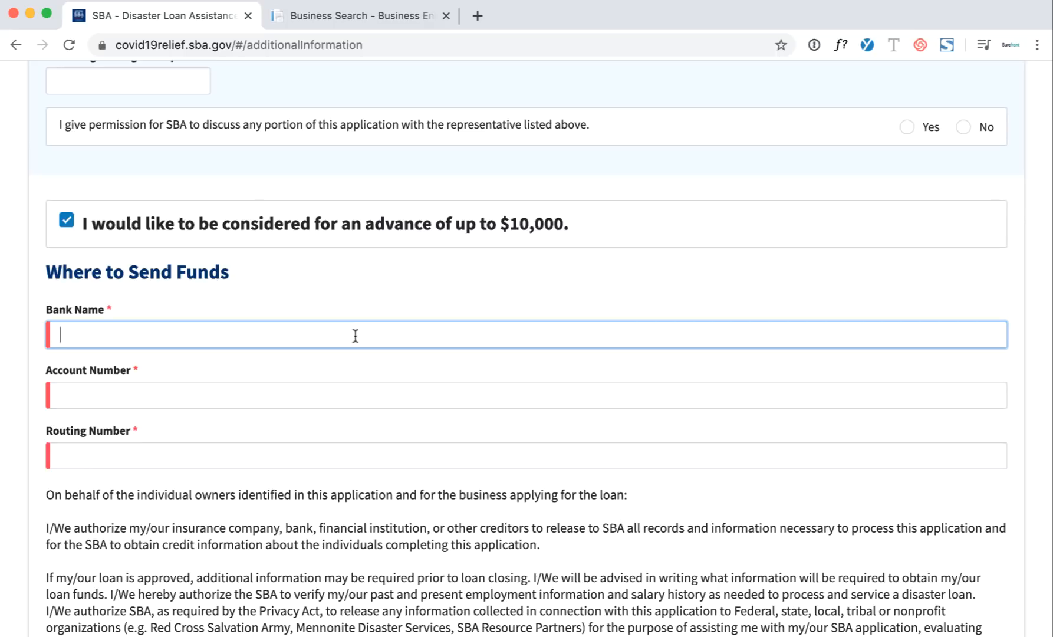
{"action": "type", "text": "Bank of "}
{"action": "type", "text": "America"}
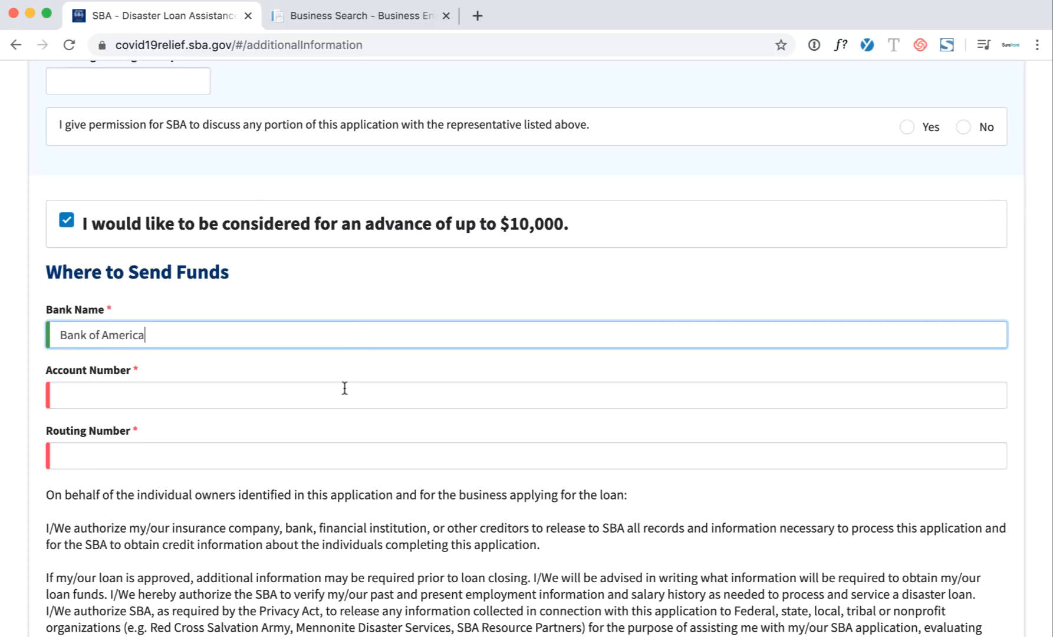
{"action": "left_click", "coordinate": [345, 388]}
{"action": "type", "text": "999999"}
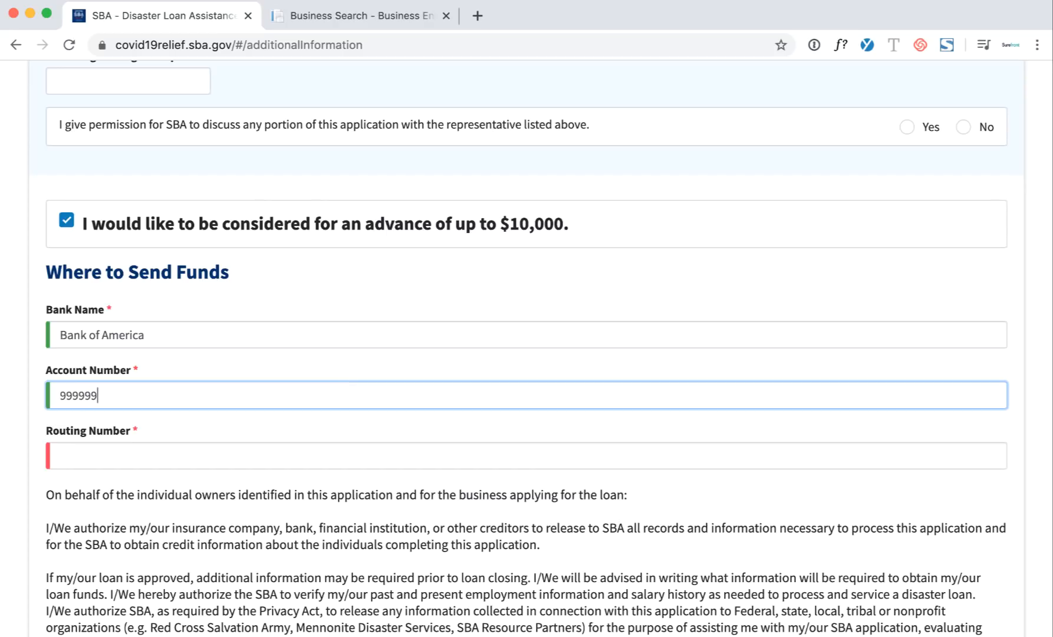
{"action": "type", "text": "9"}
{"action": "key", "text": "Tab"}
{"action": "type", "text": "9999999"}
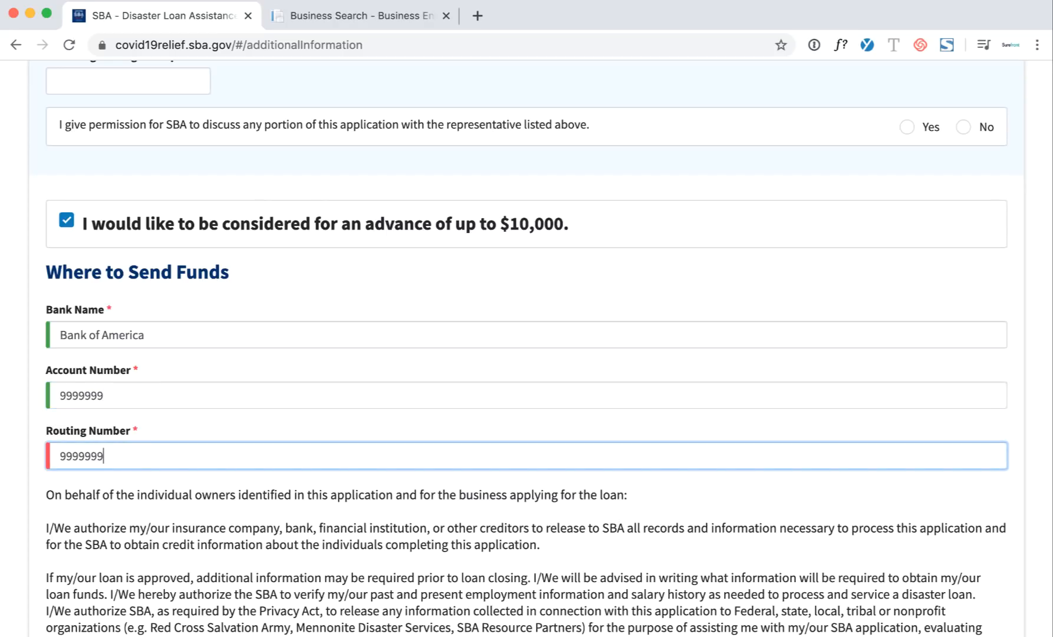
{"action": "type", "text": "99"}
{"action": "scroll", "coordinate": [344, 387], "scroll_direction": "down", "scroll_amount": 5}
{"action": "scroll", "coordinate": [344, 386], "scroll_direction": "down", "scroll_amount": 5}
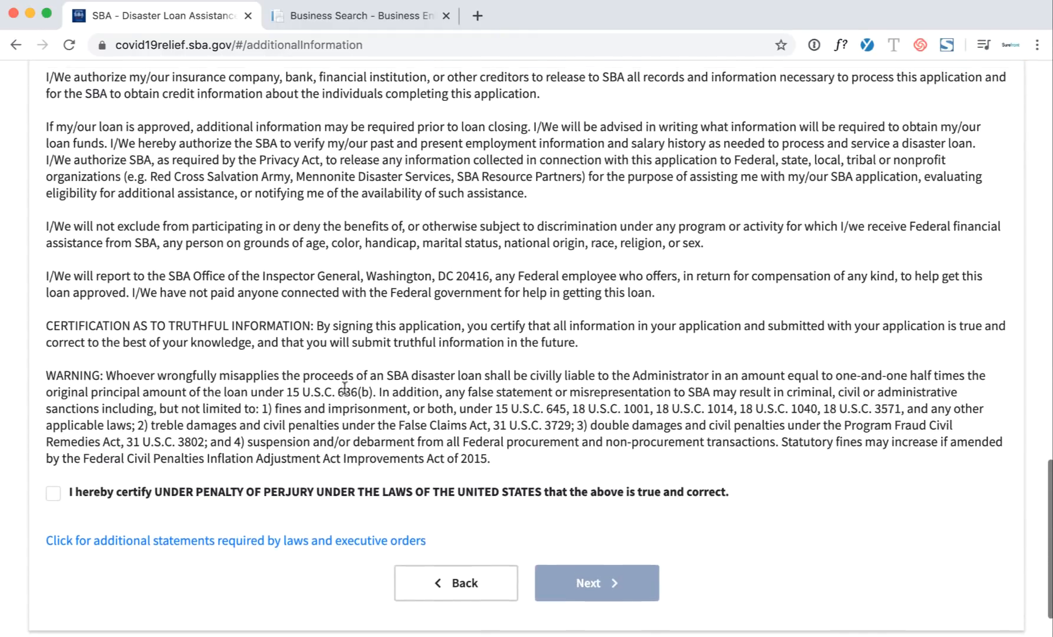
{"action": "scroll", "coordinate": [343, 387], "scroll_direction": "down", "scroll_amount": 3}
{"action": "scroll", "coordinate": [344, 387], "scroll_direction": "down", "scroll_amount": 3}
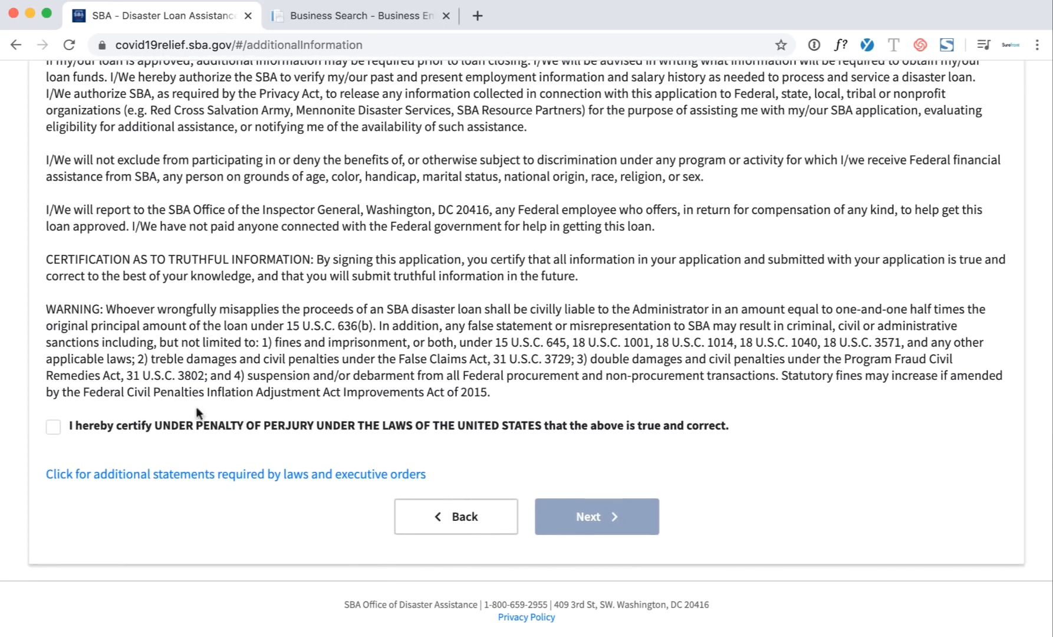
- Check the penalty-of-perjury certification that the application is true and correct
{"action": "left_click", "coordinate": [52, 426]}
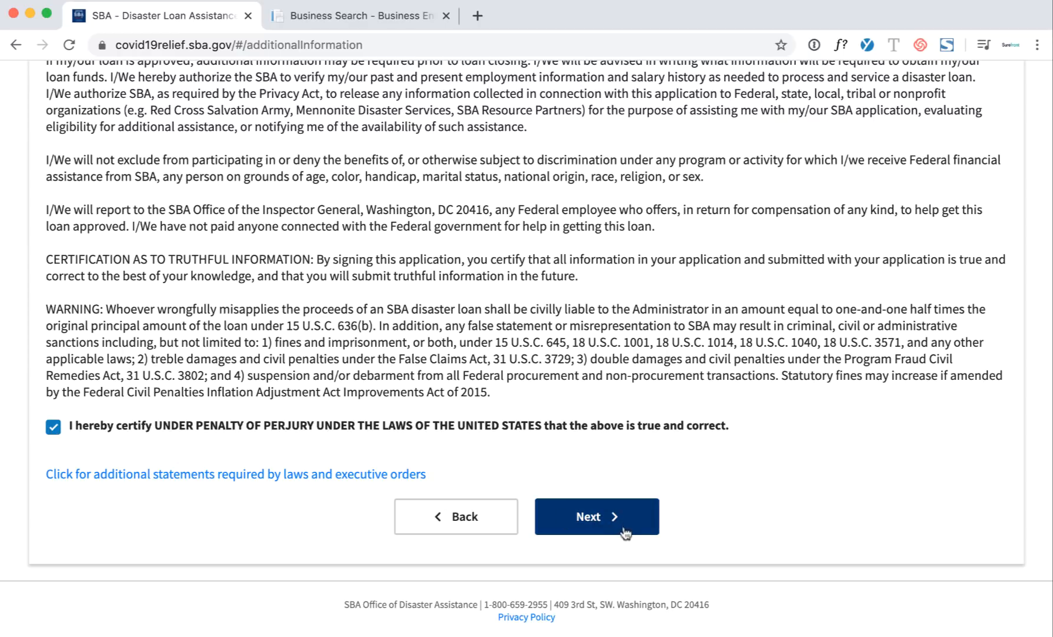
{"action": "scroll", "coordinate": [772, 497], "scroll_direction": "up", "scroll_amount": 5}
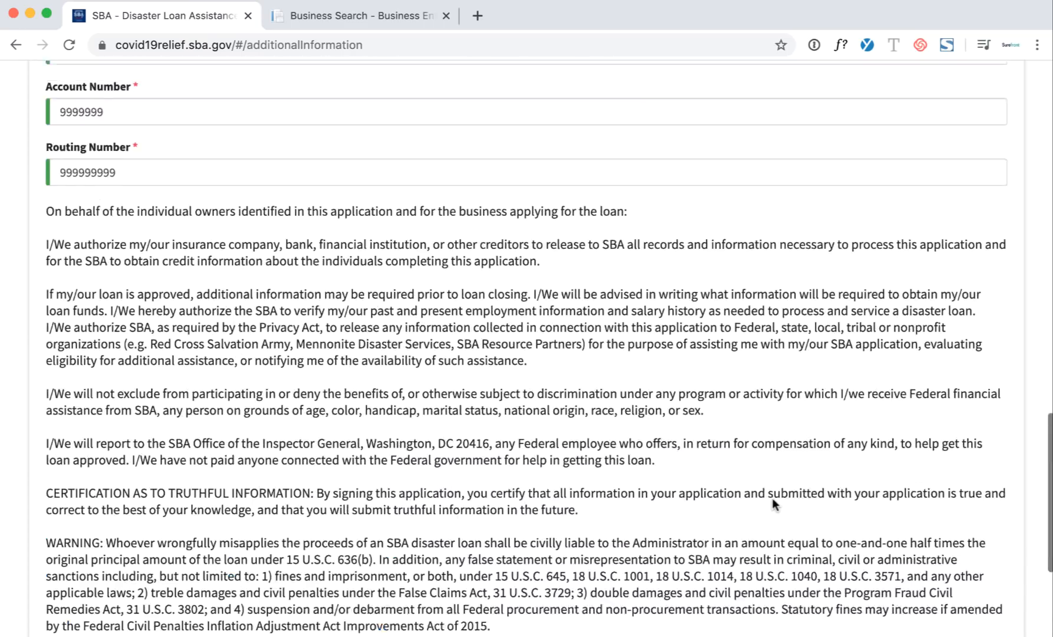
{"action": "scroll", "coordinate": [773, 498], "scroll_direction": "up", "scroll_amount": 5}
{"action": "scroll", "coordinate": [772, 498], "scroll_direction": "up", "scroll_amount": 3}
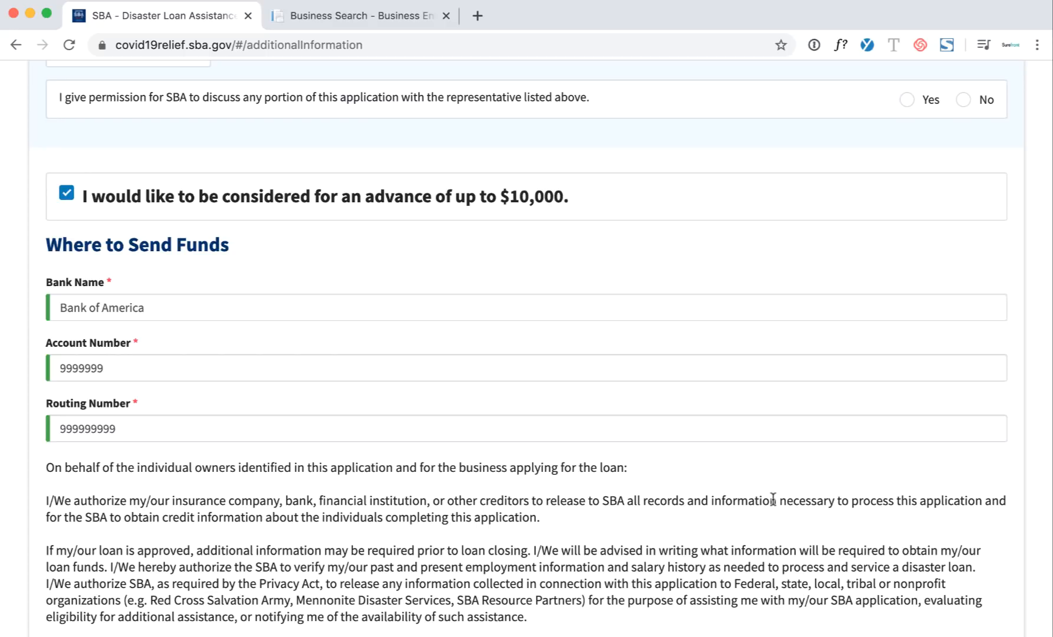
{"action": "scroll", "coordinate": [773, 498], "scroll_direction": "down", "scroll_amount": 3}
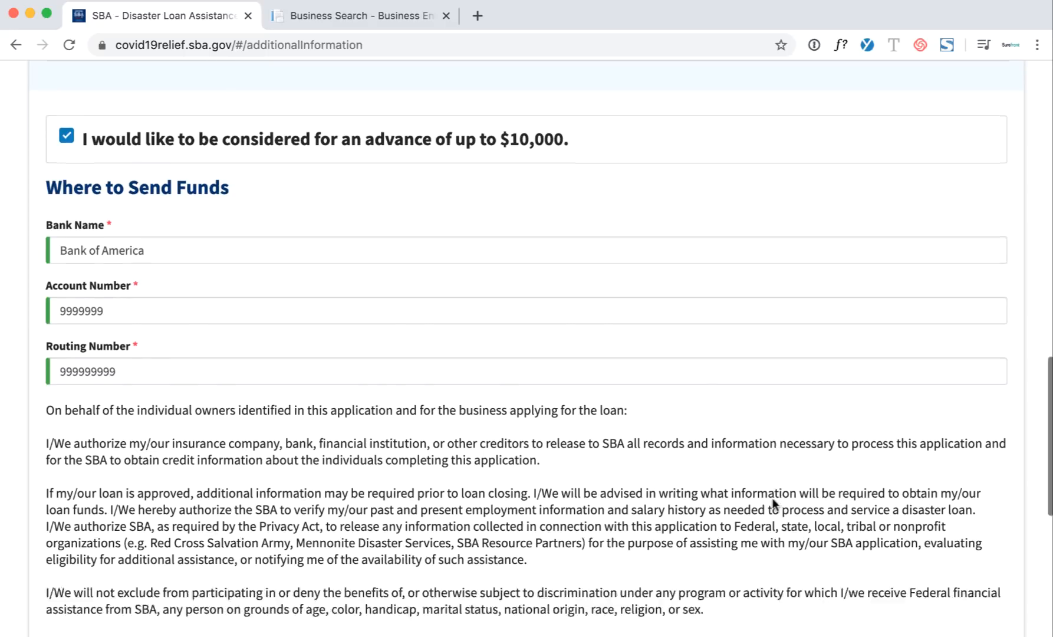
{"action": "scroll", "coordinate": [772, 498], "scroll_direction": "down", "scroll_amount": 5}
{"action": "scroll", "coordinate": [773, 498], "scroll_direction": "down", "scroll_amount": 3}
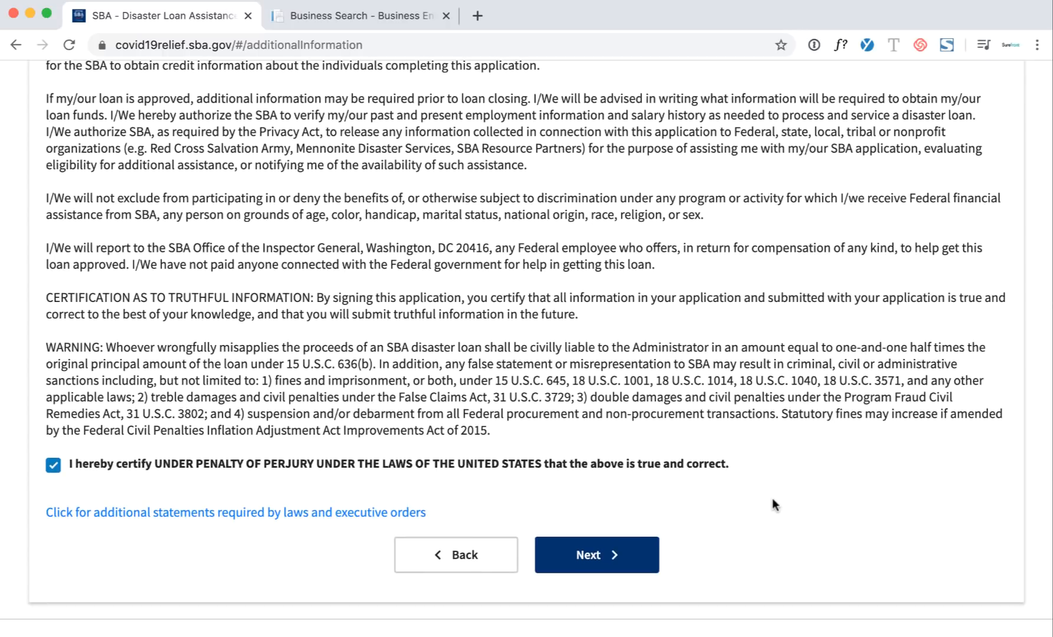